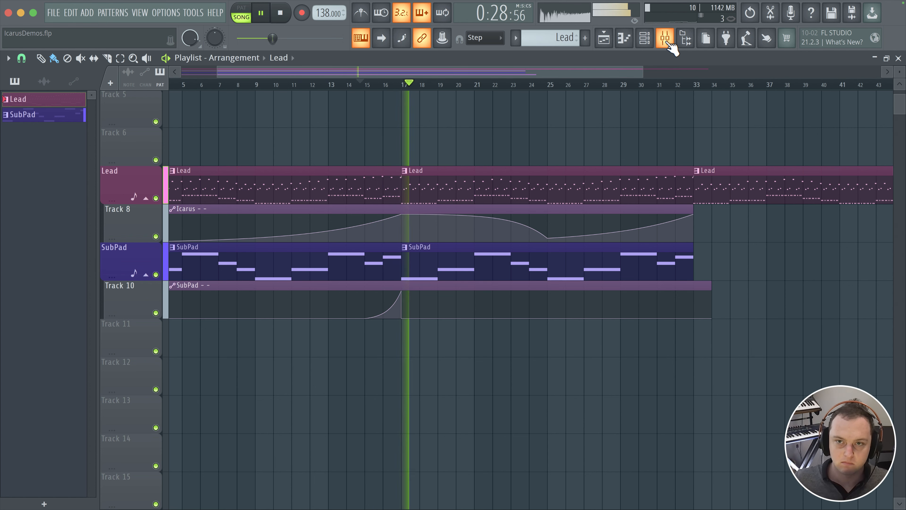
Fine-tune the tension of the falling Icarus automation curve between bars 17 and 25.
left_click(666, 38)
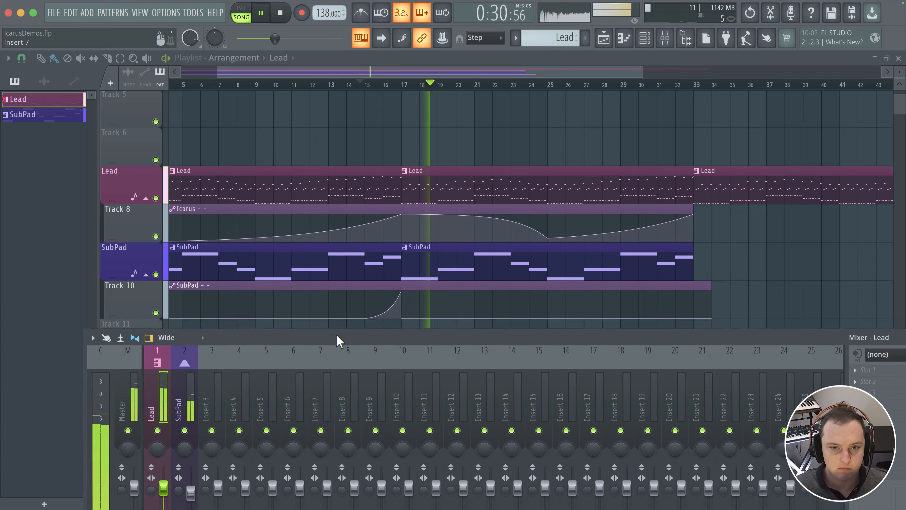
key("F9")
left_click(474, 214)
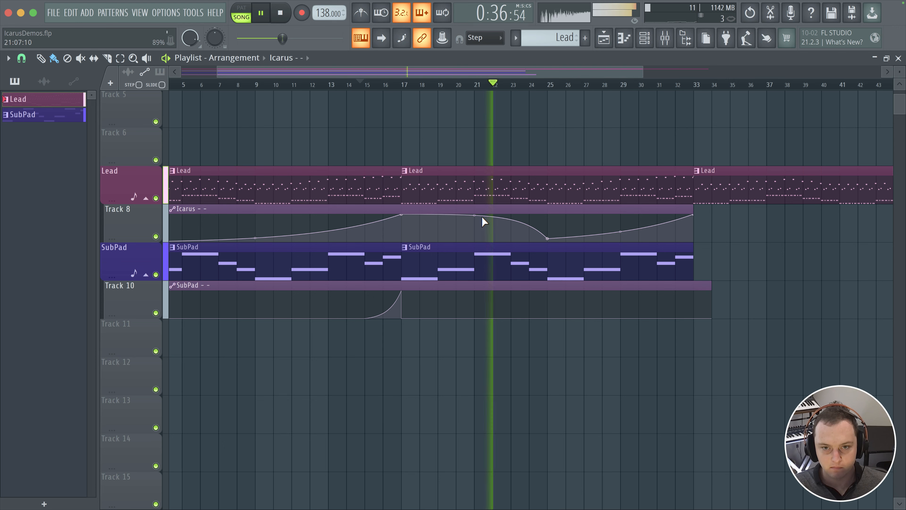
left_click_drag(473, 215, 475, 219)
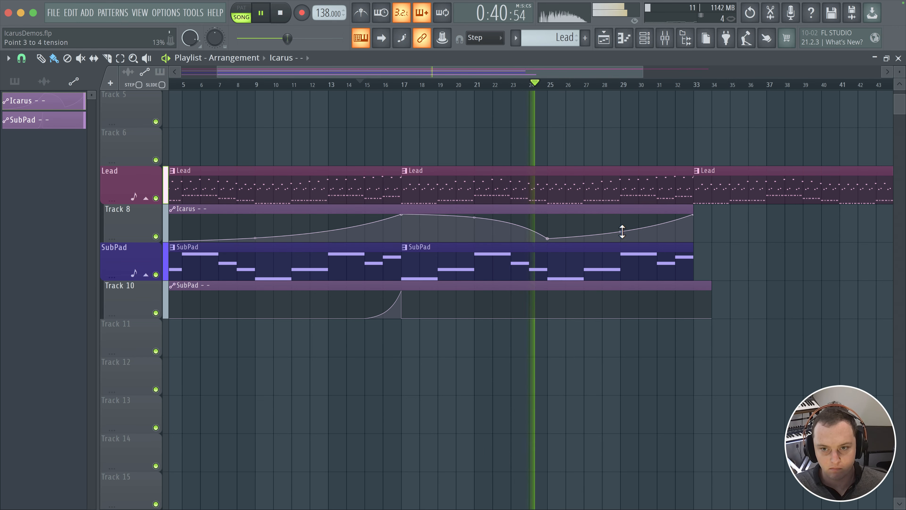
left_click_drag(621, 232, 483, 204)
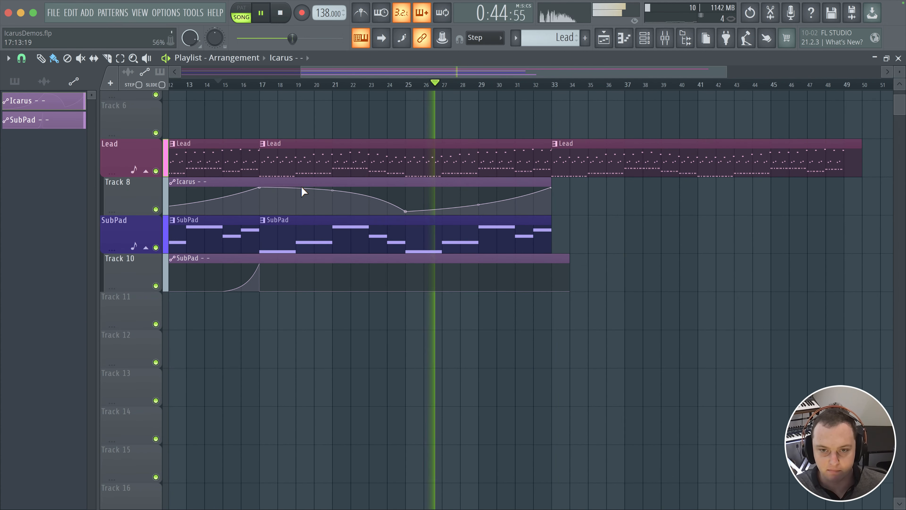
Add points at bars 29 and 33 to form a rising curve in the SubPad automation, and end the clip at bar 33.
right_click(479, 290)
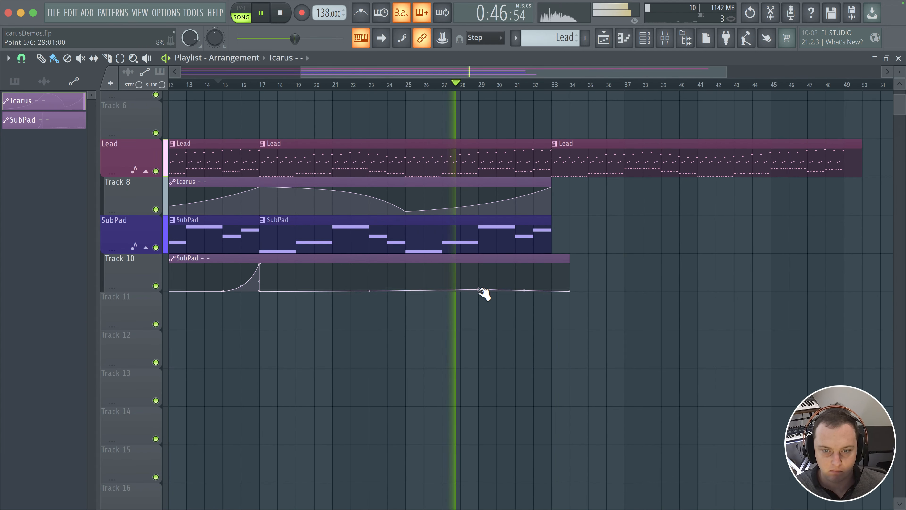
right_click(552, 272)
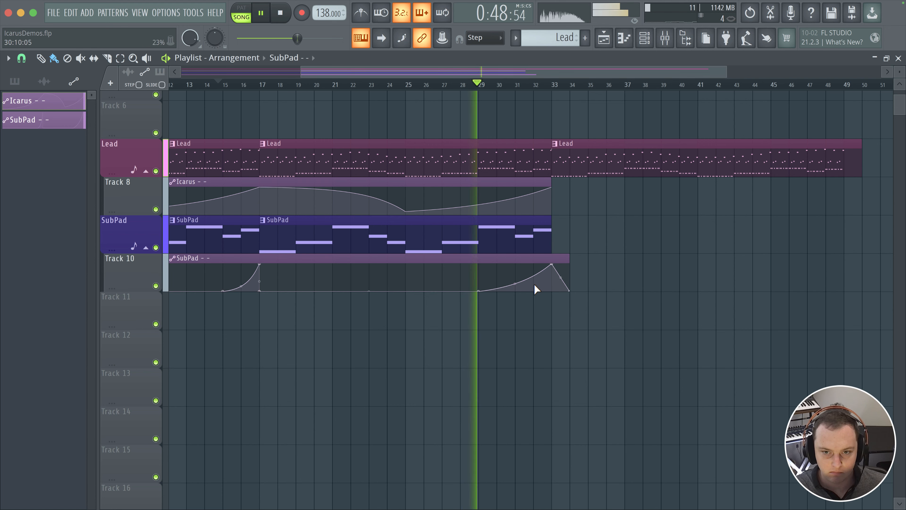
left_click_drag(570, 292, 555, 295)
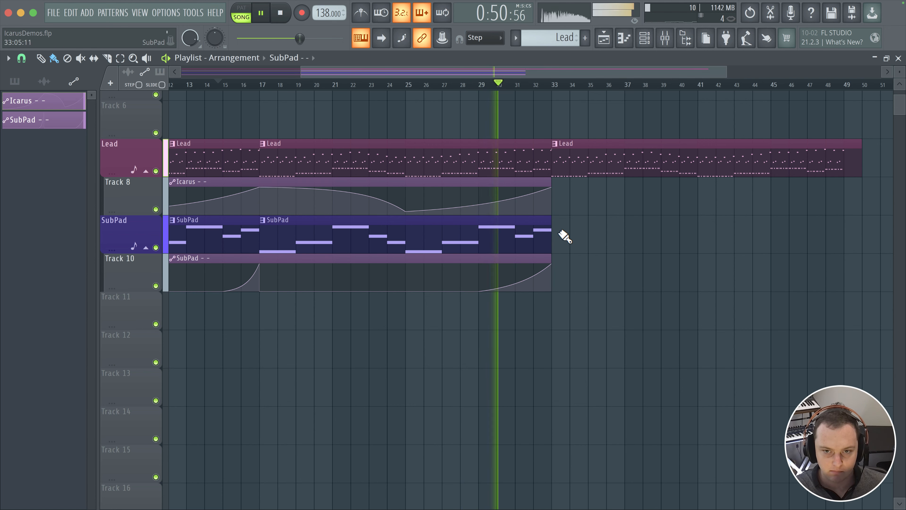
scroll(592, 242, "left", 5)
scroll(592, 243, "up", 2)
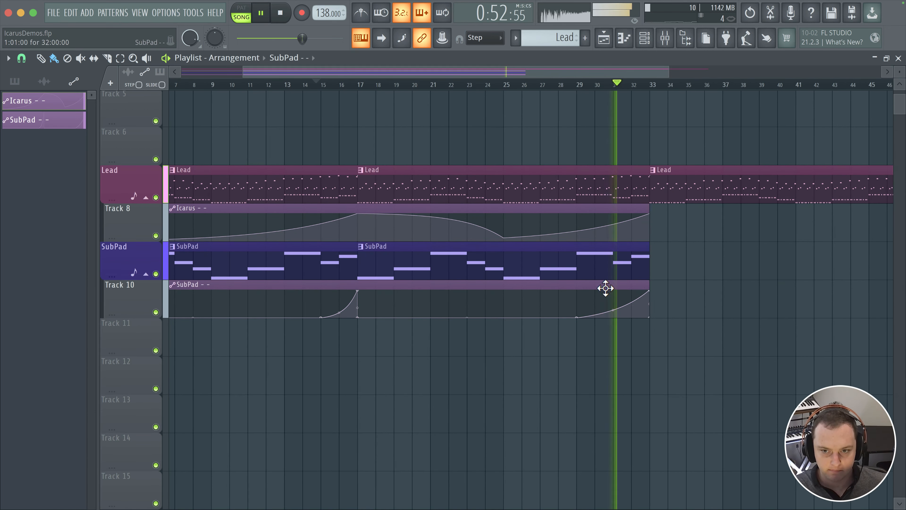
left_click_drag(613, 310, 614, 308)
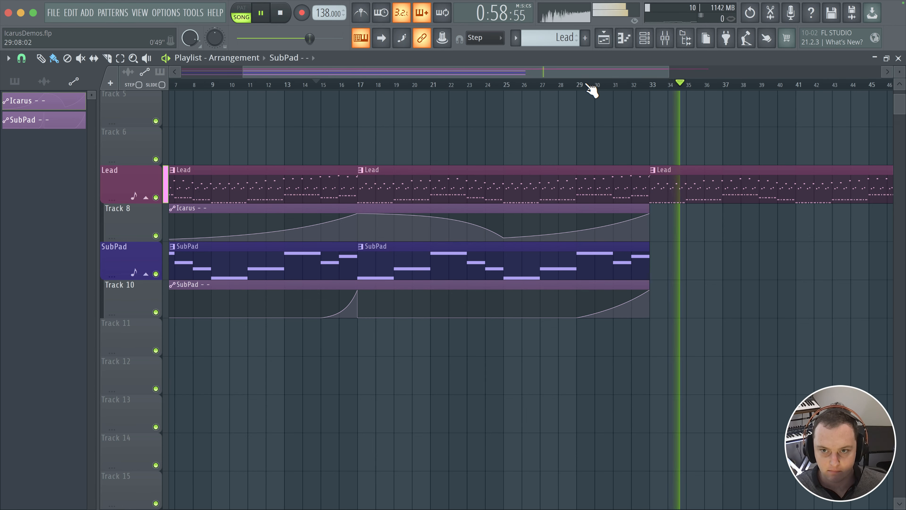
Stop playback and place the song position at bar 29.
key("space")
left_click(651, 85)
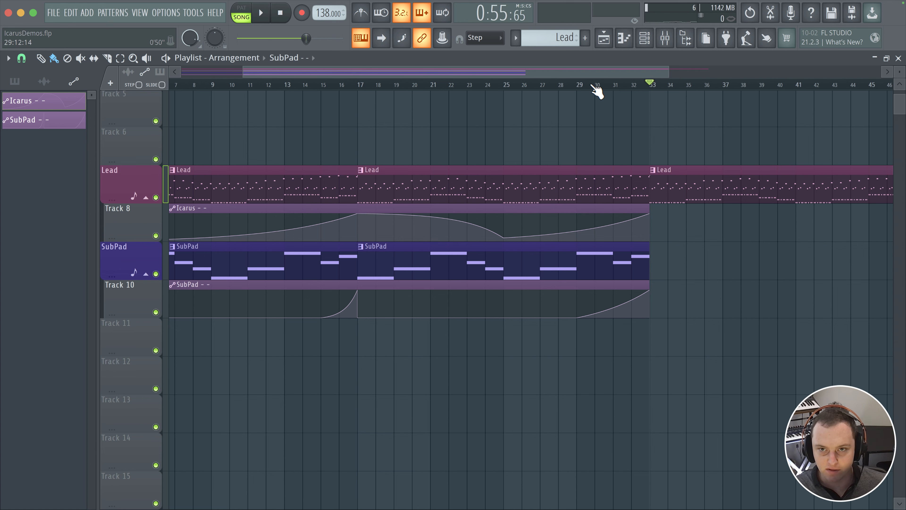
left_click(578, 86)
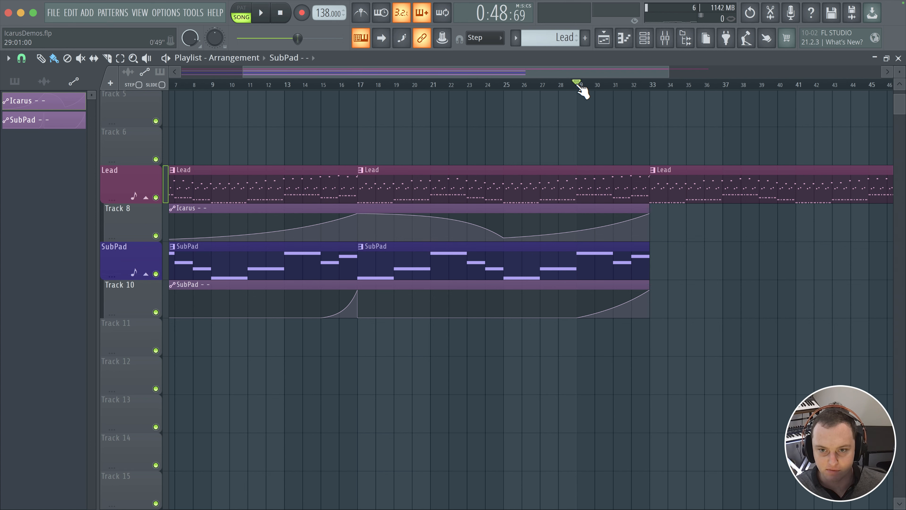
Open the Lead channel's synth and set its second filter to the highpass type HP Analog 24dB.
left_click(666, 39)
left_click_drag(338, 286, 254, 256)
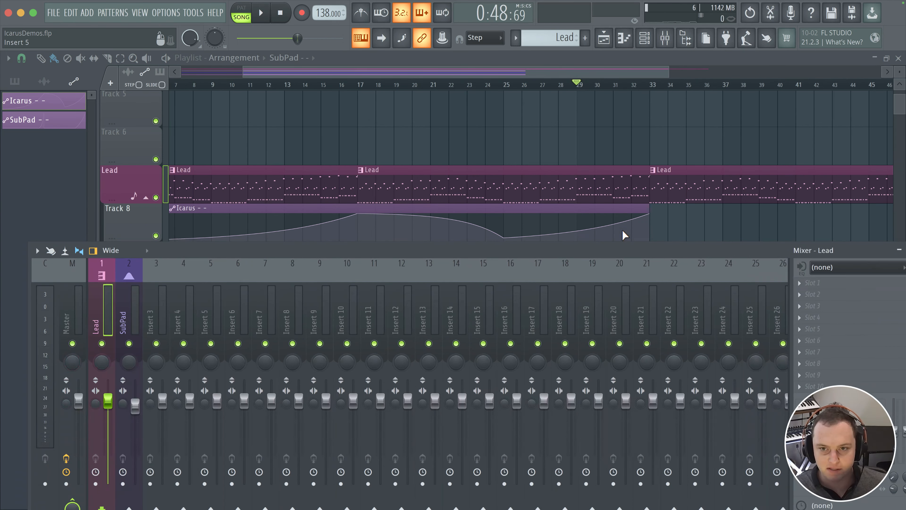
left_click(644, 39)
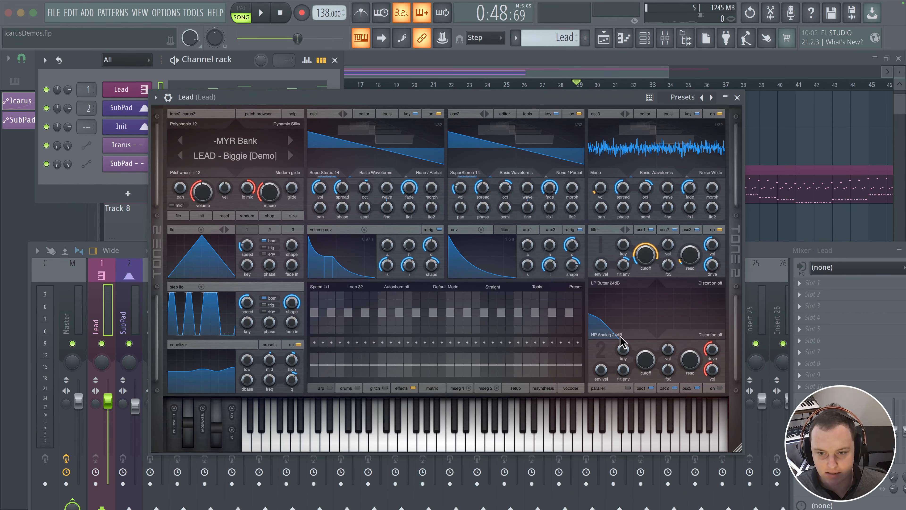
left_click(620, 337)
mouse_move(617, 355)
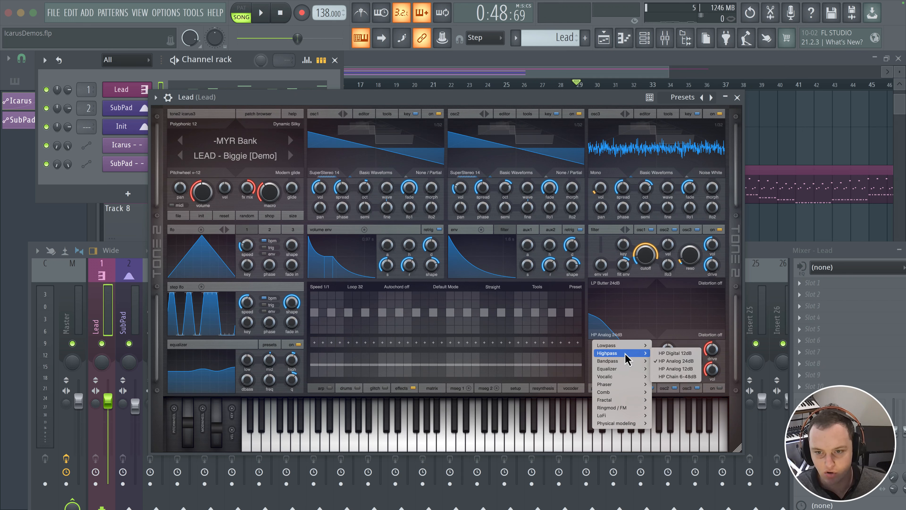
left_click(663, 362)
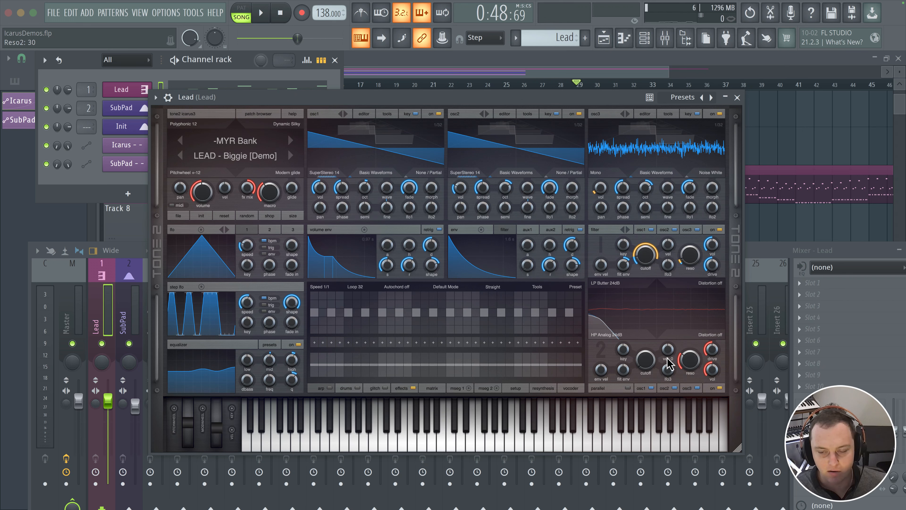
Sweep the Lead synth's second filter cutoff during playback, bring it down to 29 Hz, and stop playback.
key("space")
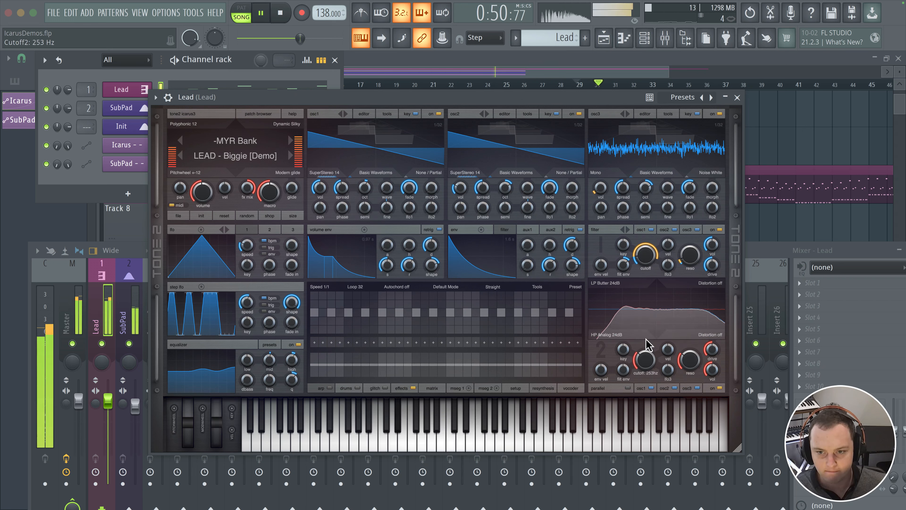
mouse_move(645, 348)
left_mouse_down()
mouse_move(647, 332)
mouse_move(644, 364)
left_mouse_up()
key("space")
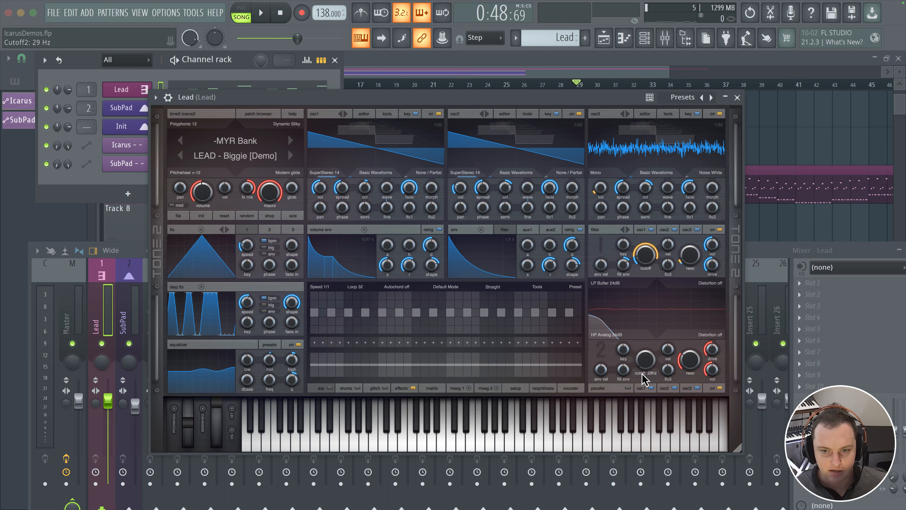
Create an automation clip for the last tweaked parameter, the Lead's Cutoff2, and return to the playlist.
left_click(192, 13)
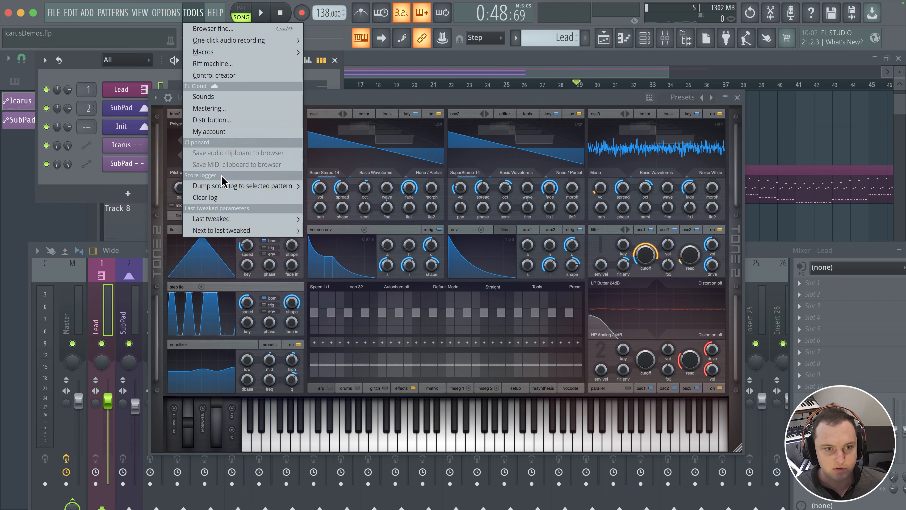
mouse_move(221, 219)
left_click(334, 300)
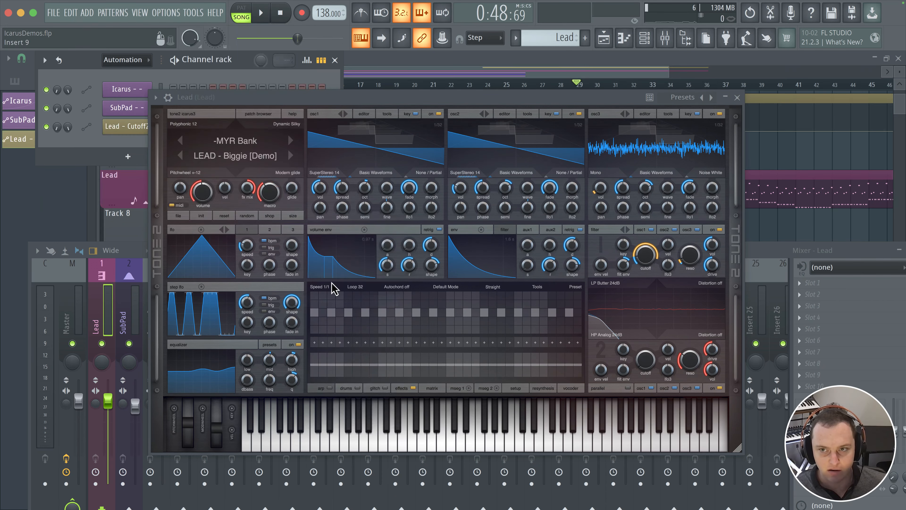
left_click(579, 85)
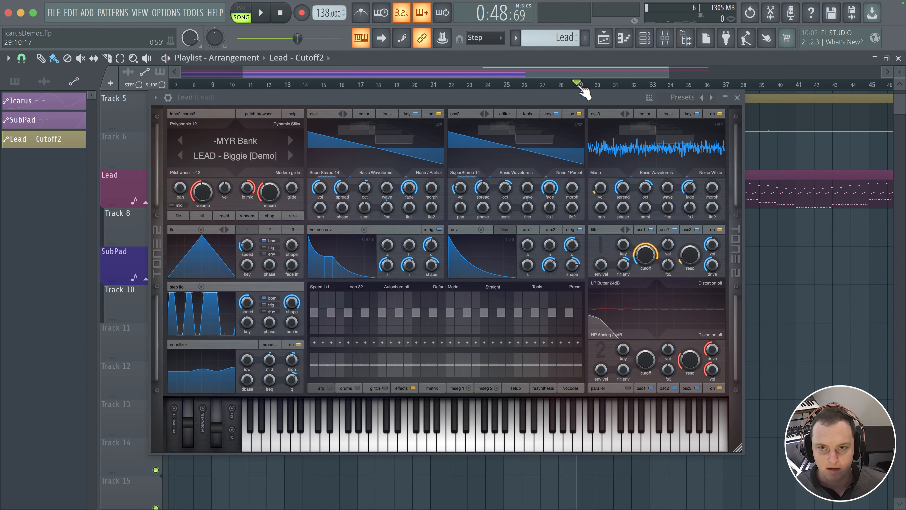
left_click(737, 98)
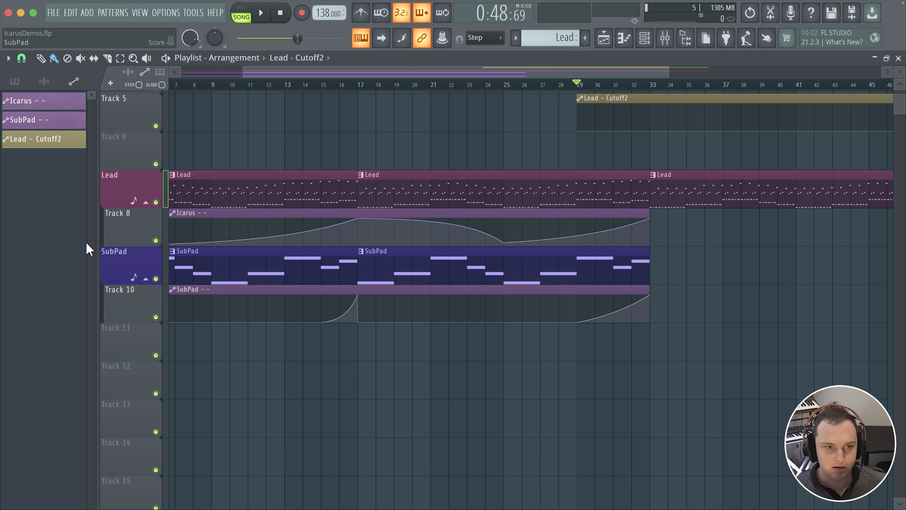
Shift the SubPad tracks down one, move the Lead - Cutoff2 clip to Track 9 at bar 1, and extend it to about bar 35.
left_click_drag(136, 374, 135, 271)
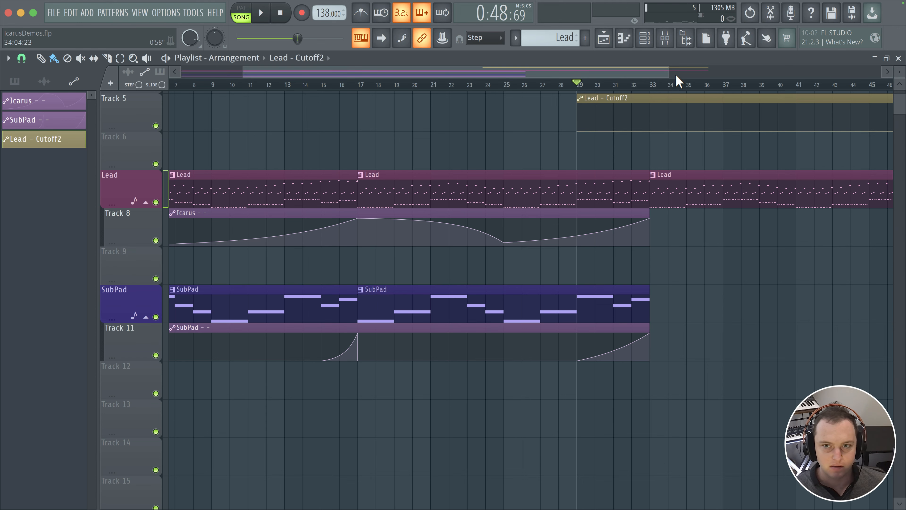
scroll(432, 118, "down", 3)
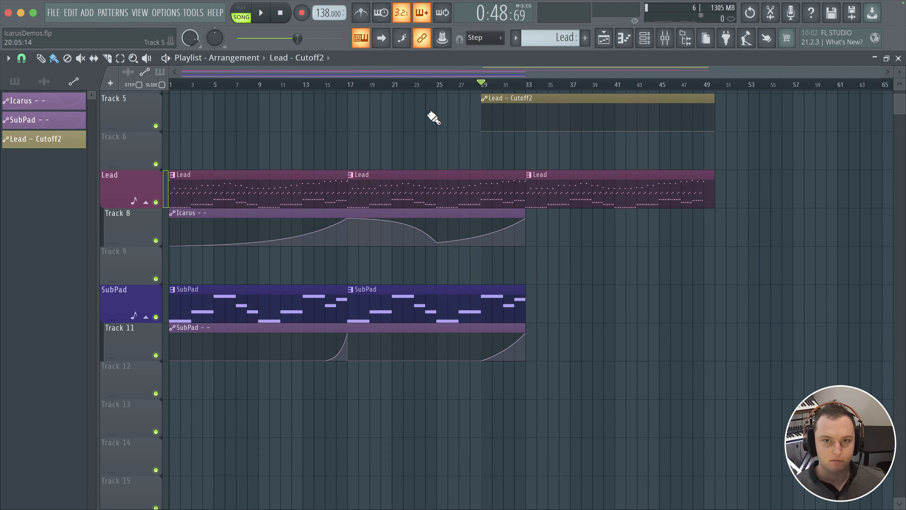
left_click_drag(564, 97, 182, 272)
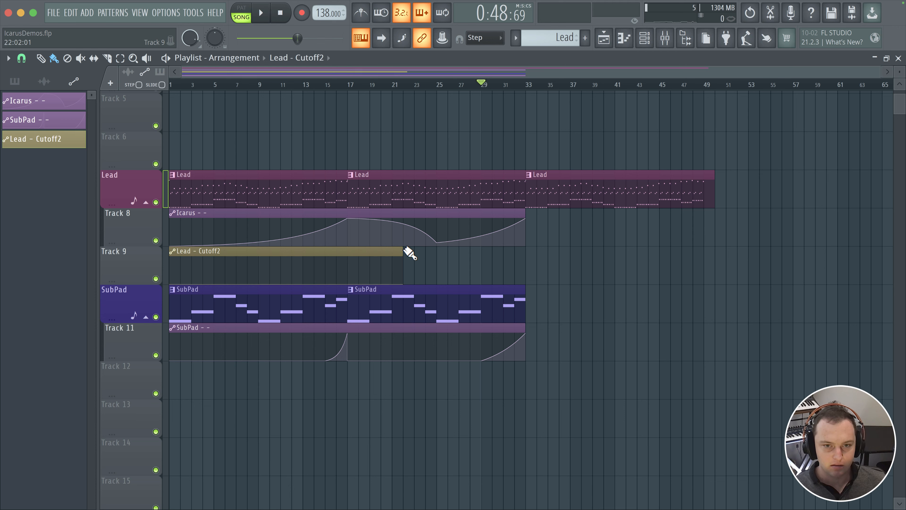
left_click_drag(407, 252, 551, 255)
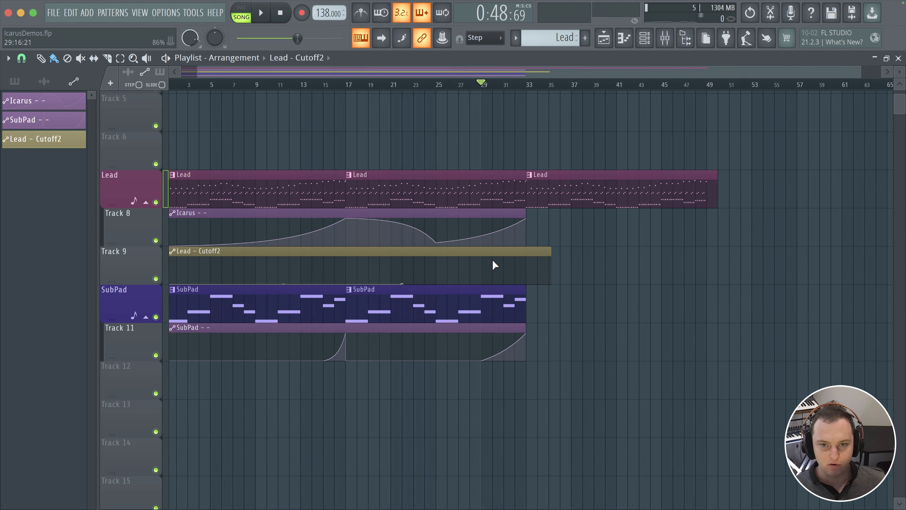
Shape the Lead - Cutoff2 automation into a straight rise from bar 29 to 100% at bar 33, and start playback.
scroll(494, 265, "up", 5)
left_click_drag(644, 282, 645, 254)
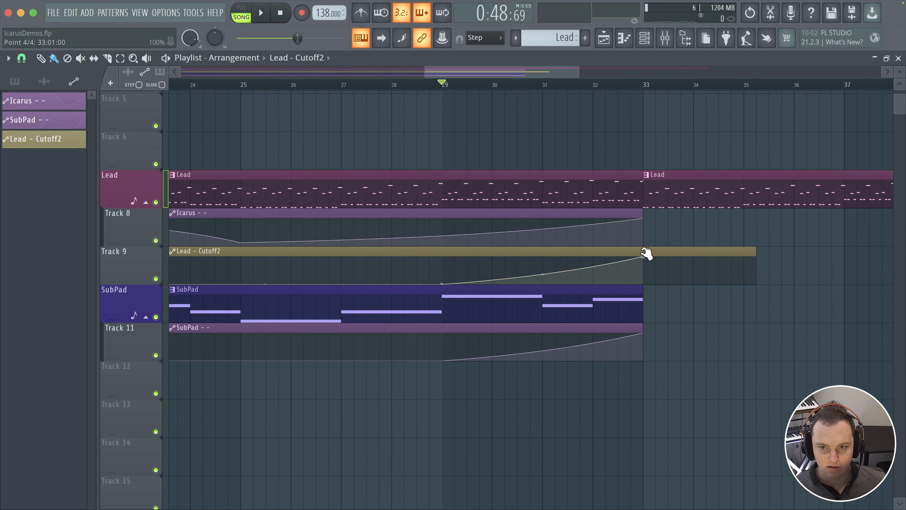
key("space")
right_click(542, 274)
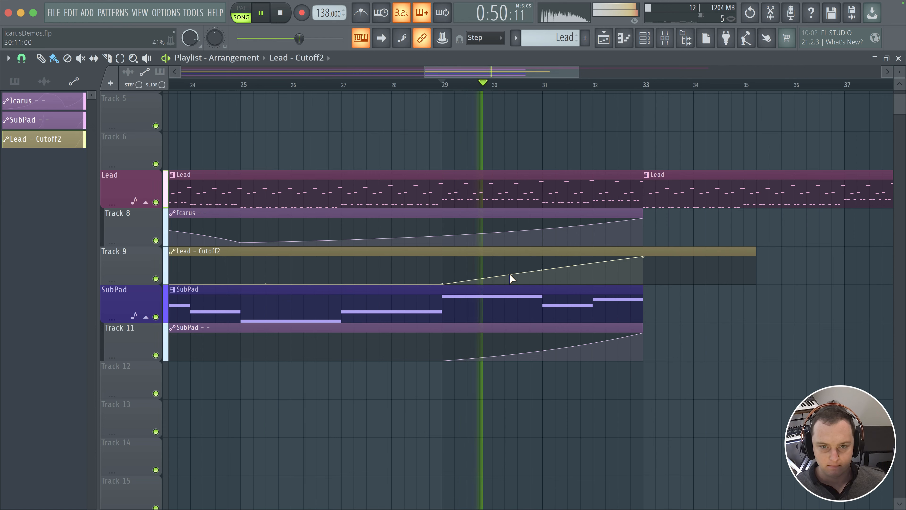
Add a drop to the minimum at bar 33 in the Cutoff2 automation, bend the rise into a slow-starting curve, and restart playback.
scroll(493, 270, "up", 2)
scroll(492, 271, "right", 1)
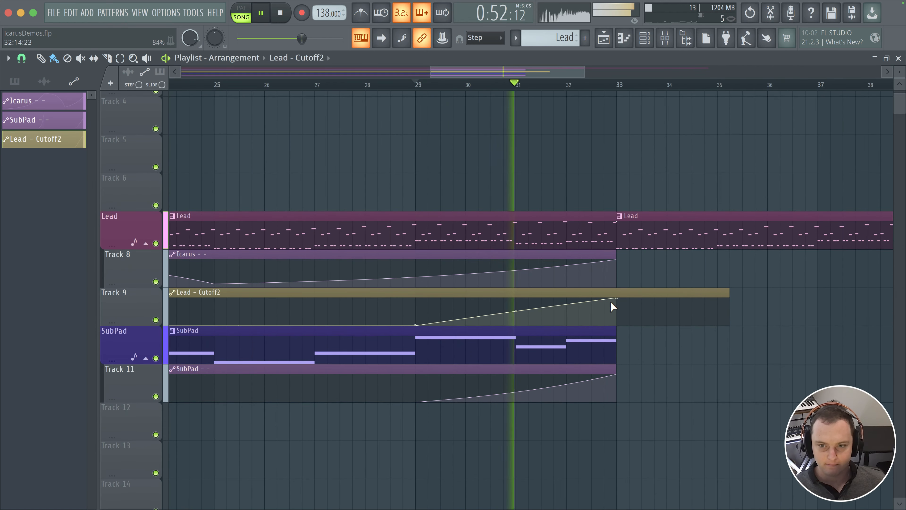
right_click(618, 324)
left_click_drag(515, 311, 516, 321)
key("space")
key("space")
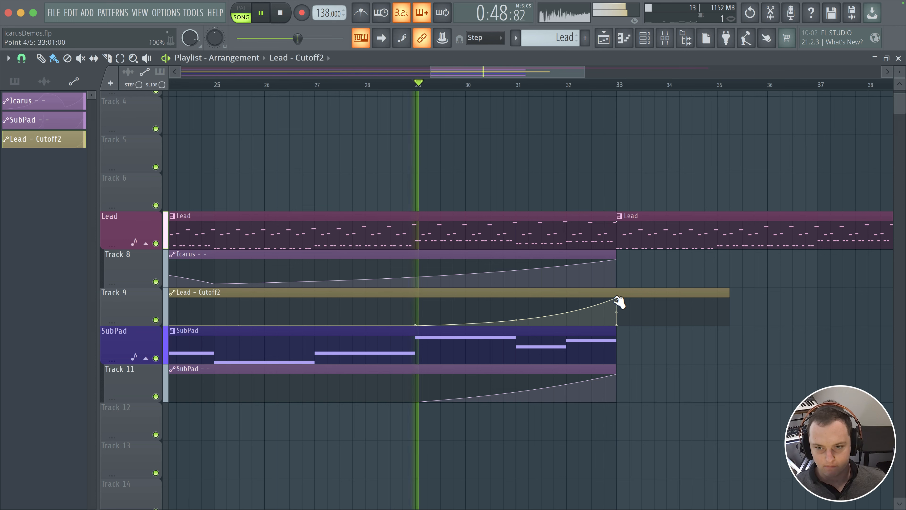
Lower the Cutoff2 automation peak and move it to about bar 32.5, and adjust the tension of the curves on both sides.
left_click_drag(617, 298, 596, 308)
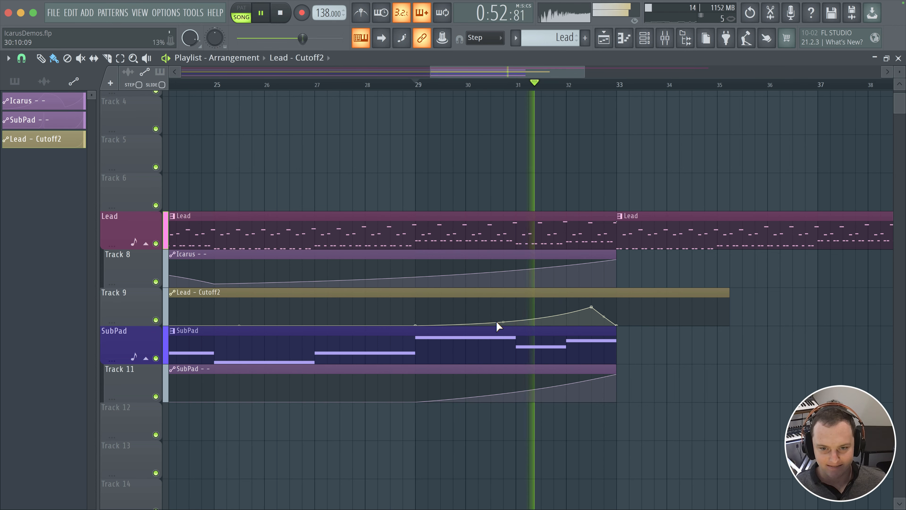
left_click_drag(502, 322, 501, 317)
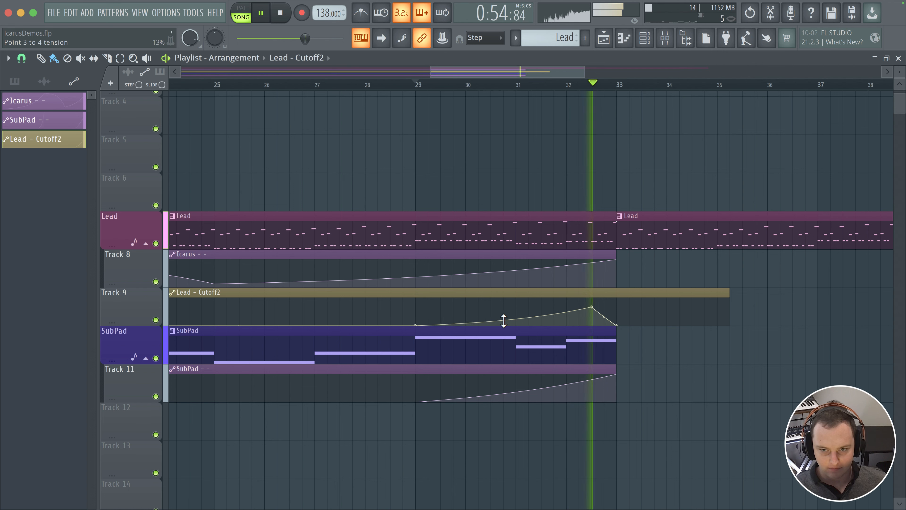
left_click_drag(602, 316, 609, 307)
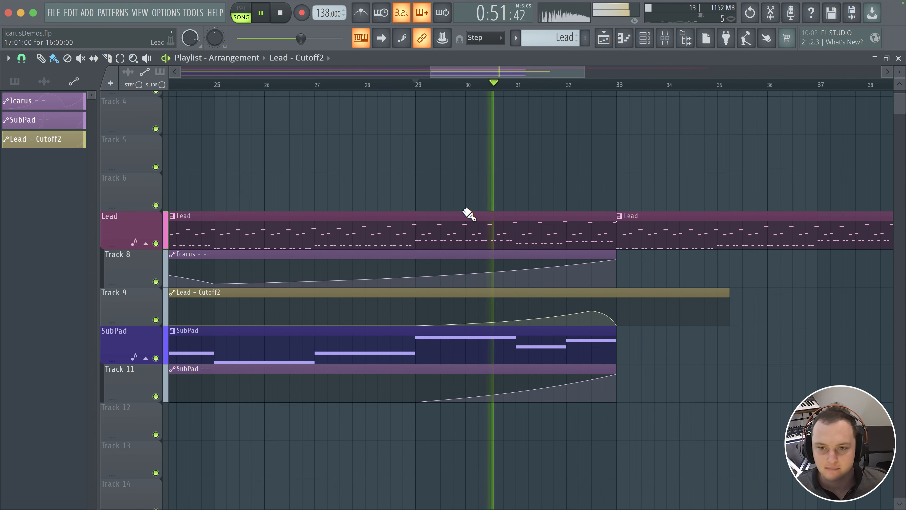
Trim the Lead - Cutoff2 clip to end at bar 33, listen to the transition, and stop playback.
scroll(561, 168, "down", 1)
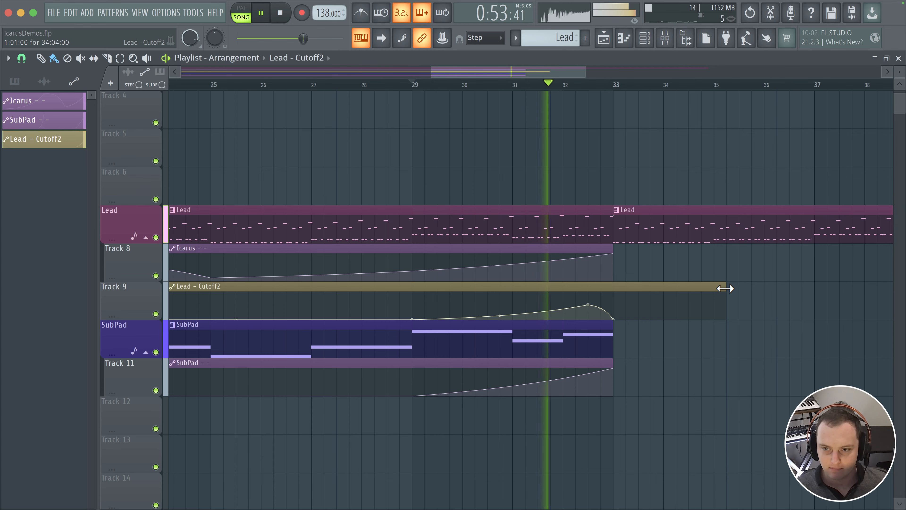
left_click_drag(728, 291, 619, 286)
scroll(550, 283, "down", 2)
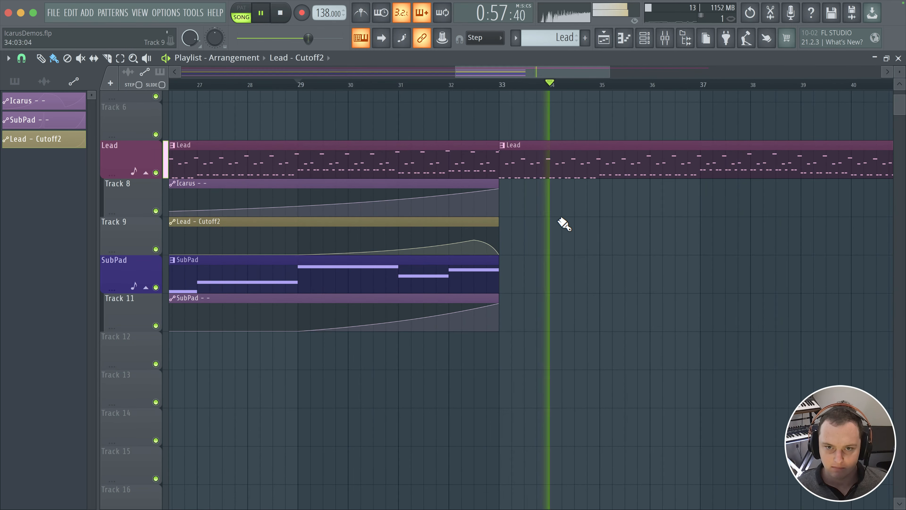
key("space")
scroll(506, 267, "down", 5)
scroll(493, 299, "up", 1)
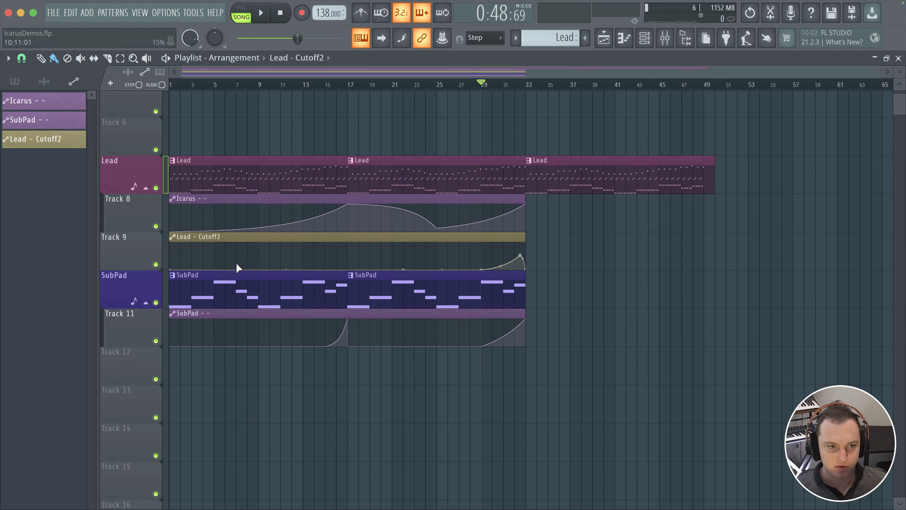
Move the playhead to bar 33 and show all channels in the channel rack.
left_click_drag(127, 267, 126, 222)
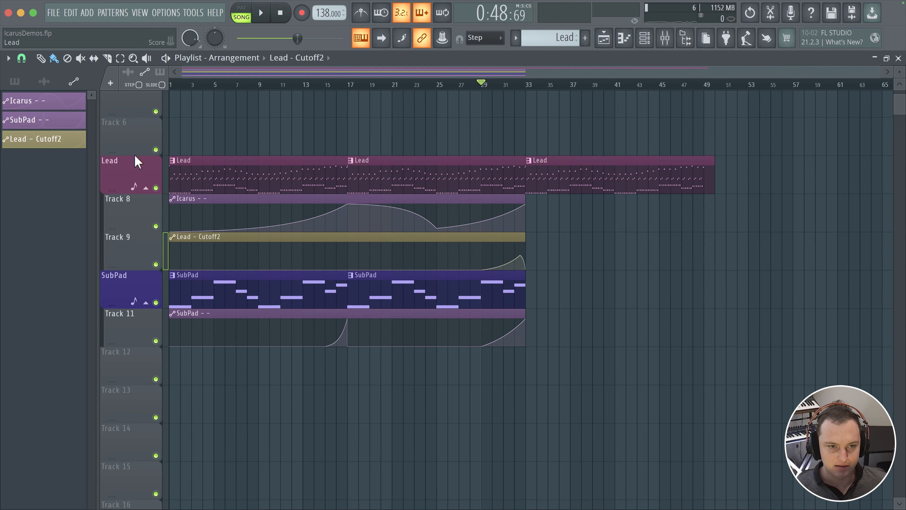
scroll(545, 140, "up", 1)
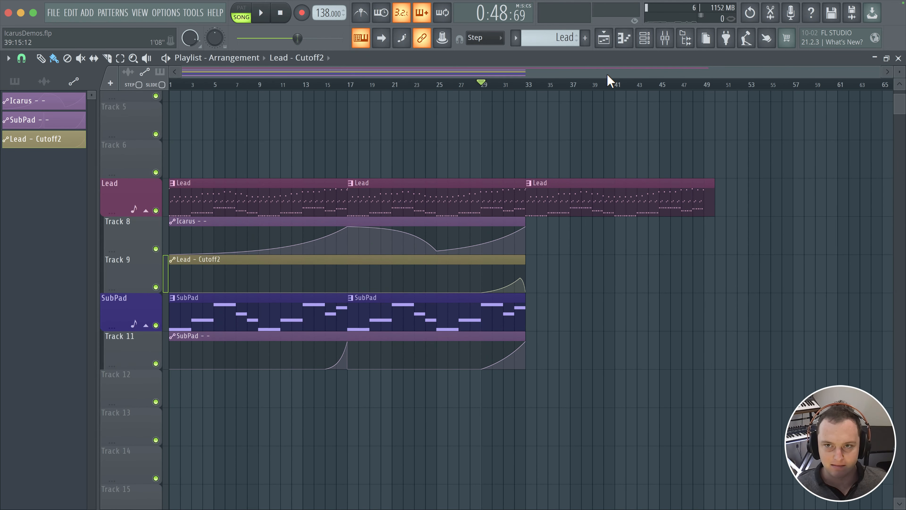
left_click(667, 40)
left_click(528, 84)
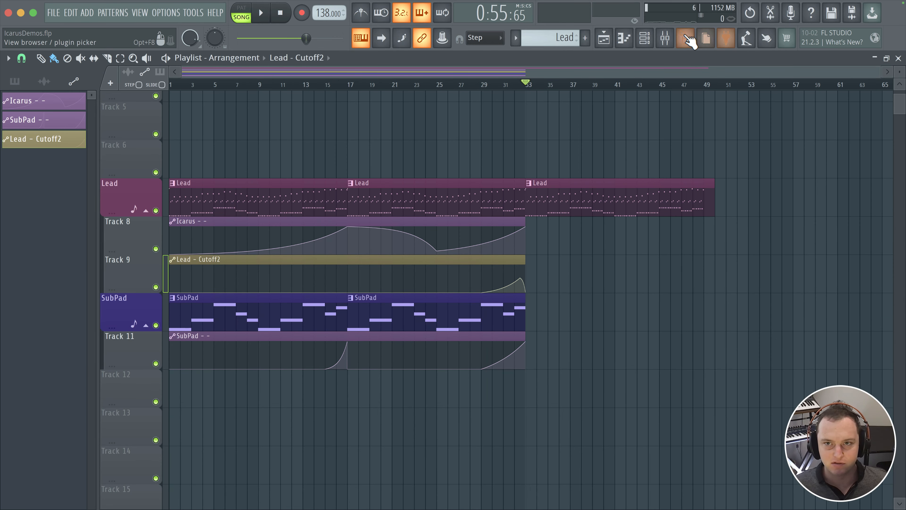
left_click(644, 38)
left_click(126, 59)
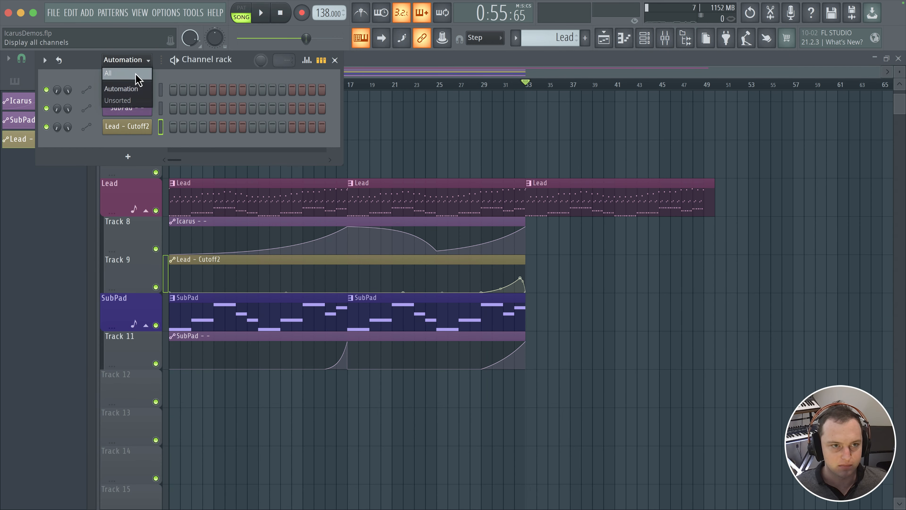
left_click(122, 74)
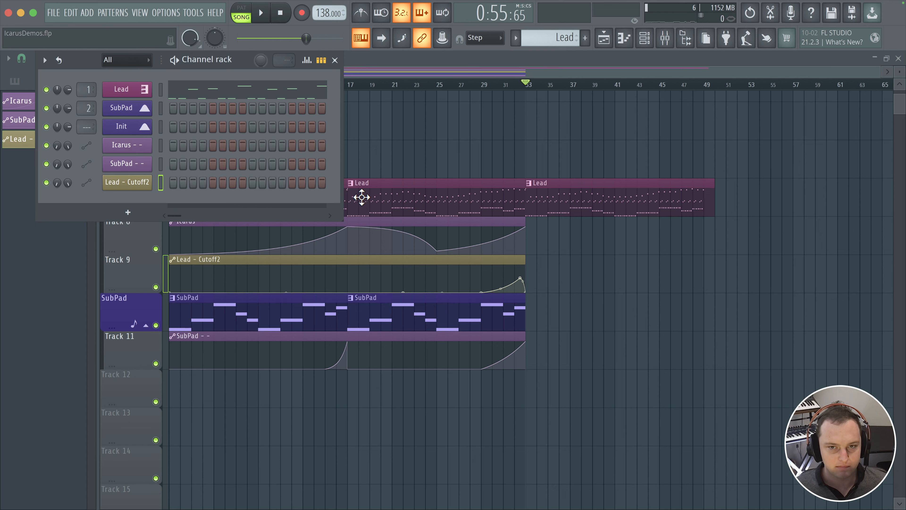
Rename the Init channel as Kick, give it a red color and a kick drum icon, and open its synth.
right_click(122, 127)
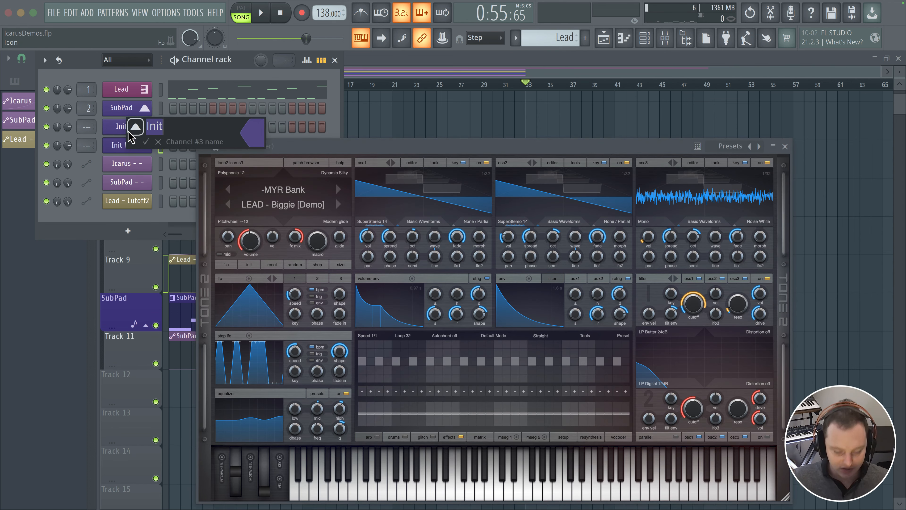
type("Kick")
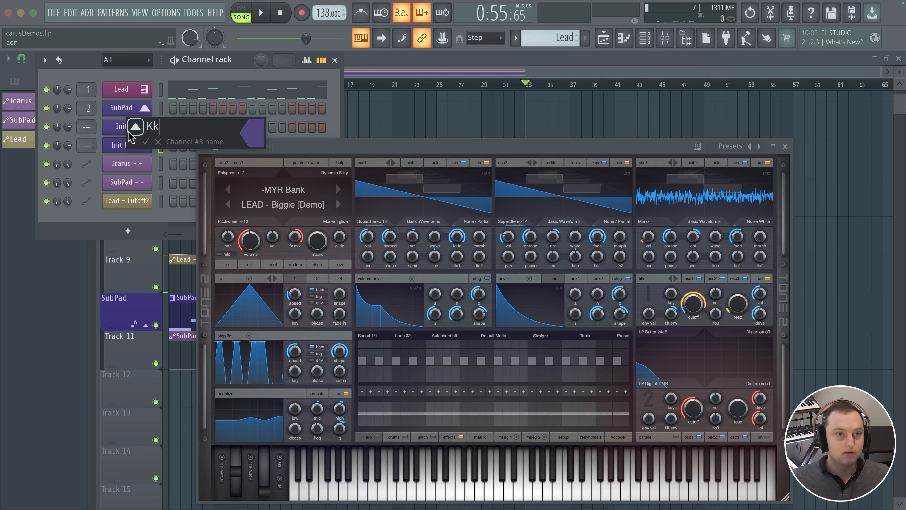
left_click(248, 142)
key("Escape")
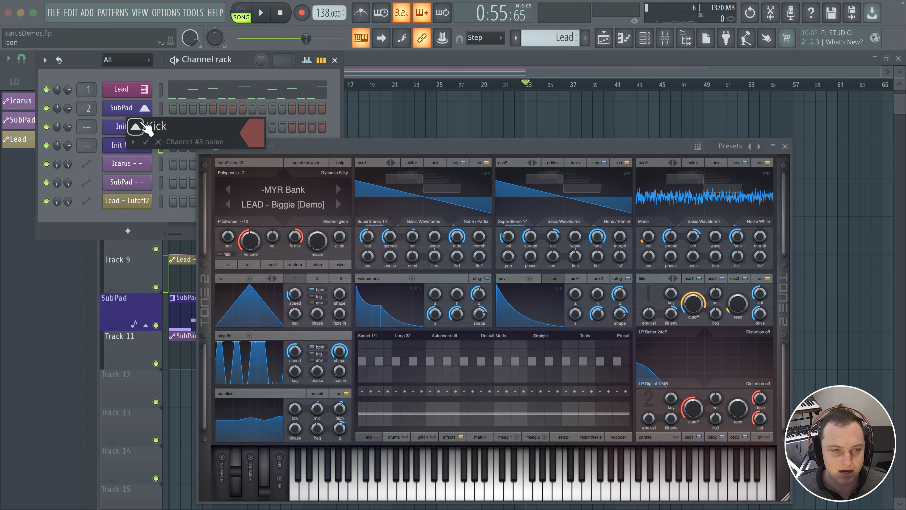
left_click(135, 126)
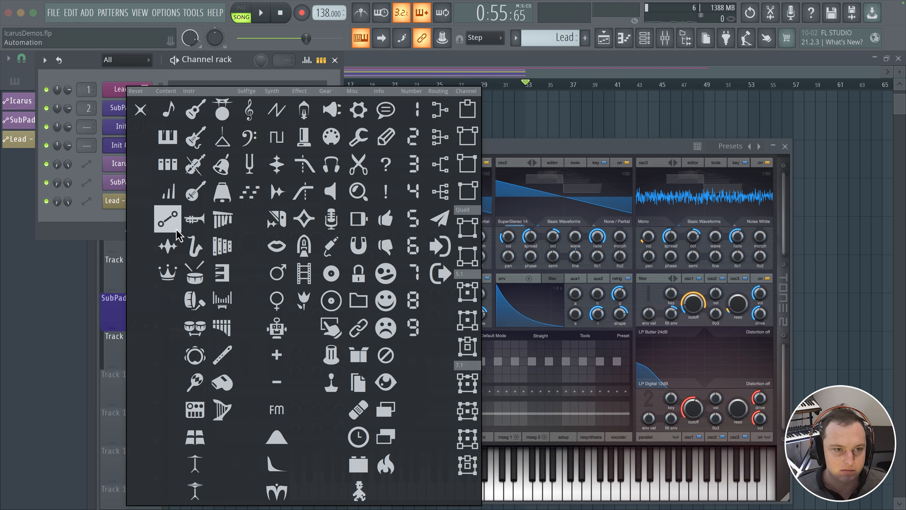
left_click(195, 300)
left_click(144, 142)
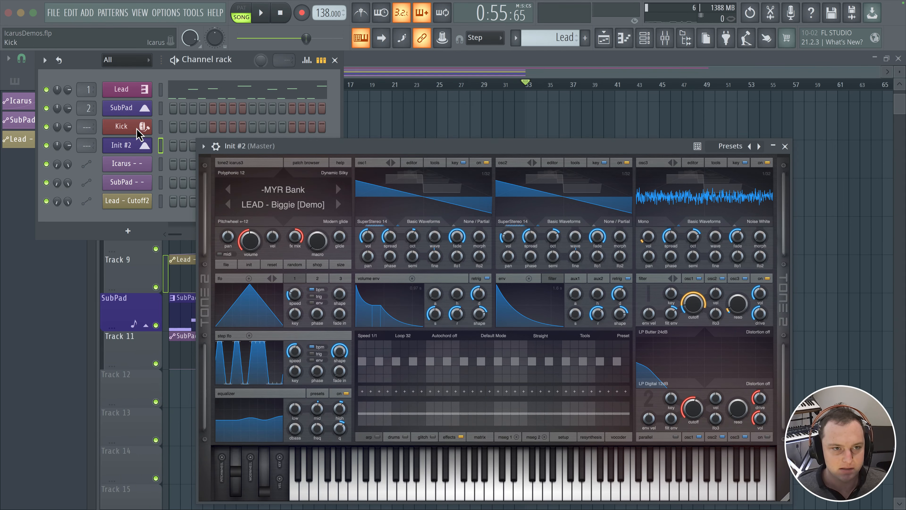
left_click(137, 129)
left_click(210, 248)
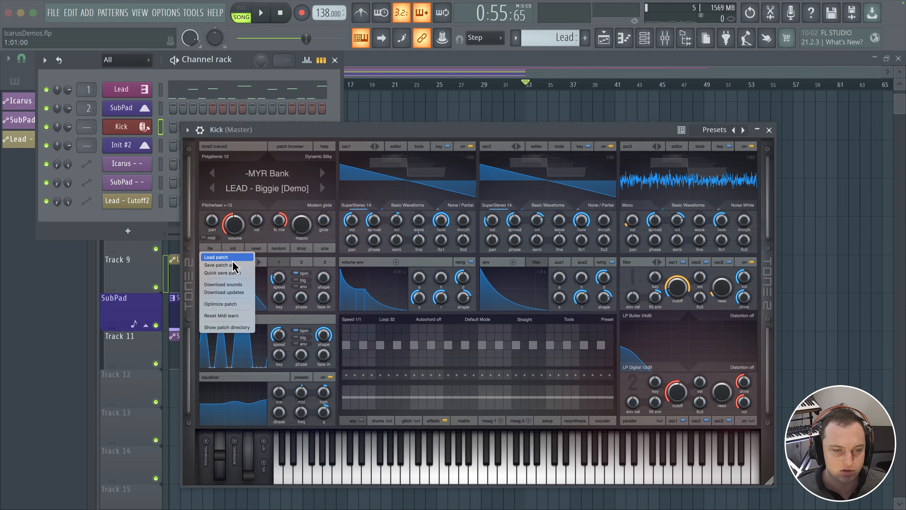
left_click(225, 257)
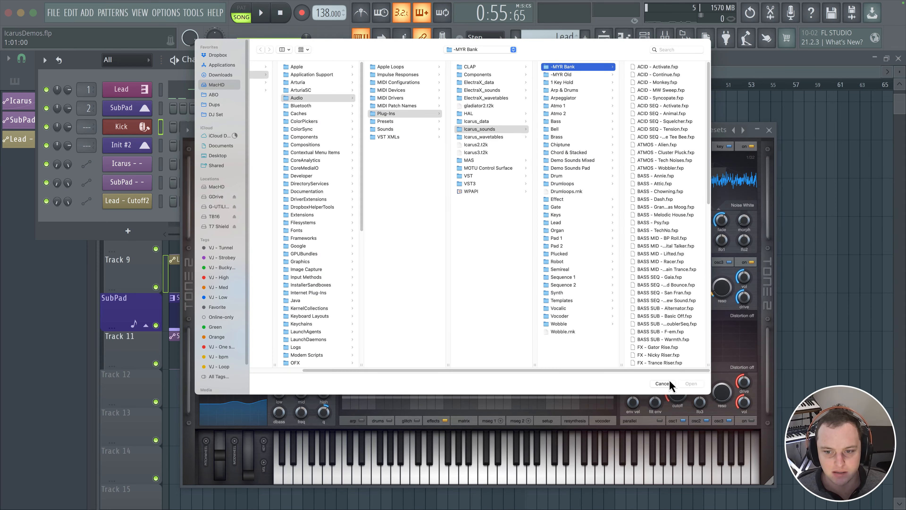
left_click(664, 384)
Initialize the Kick synth's patch and switch off oscillator 1.
left_click(233, 249)
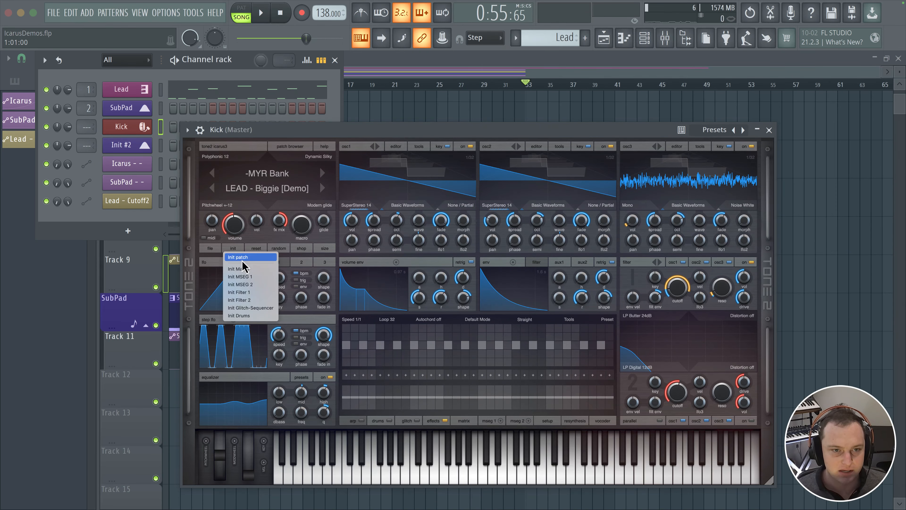
left_click(252, 257)
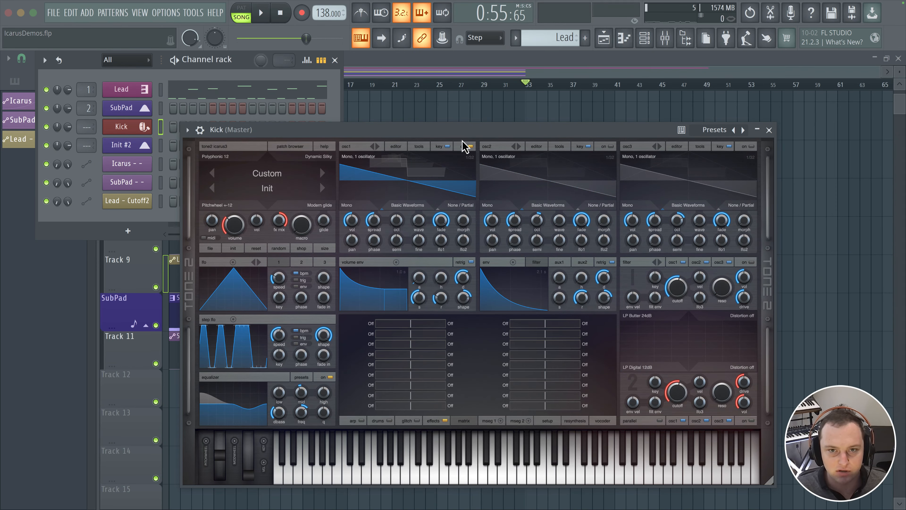
left_click(467, 147)
Start loading a WAV into the first track of the drum sequencer and browse to Dropbox > -MYR > -Samples.
left_click(378, 422)
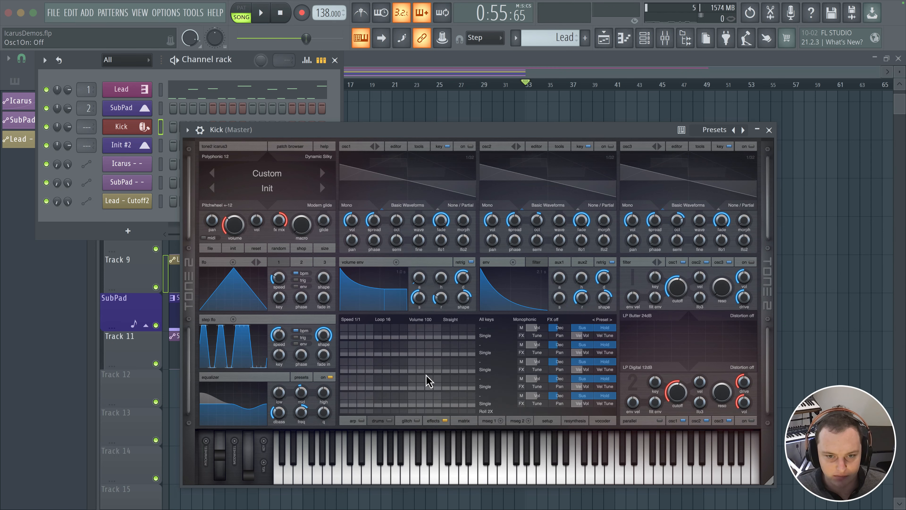
left_click(485, 330)
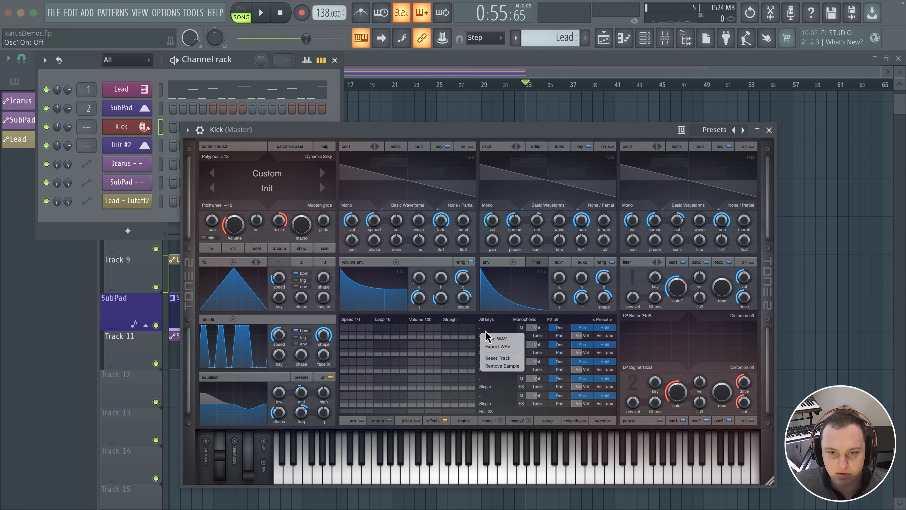
left_click(495, 338)
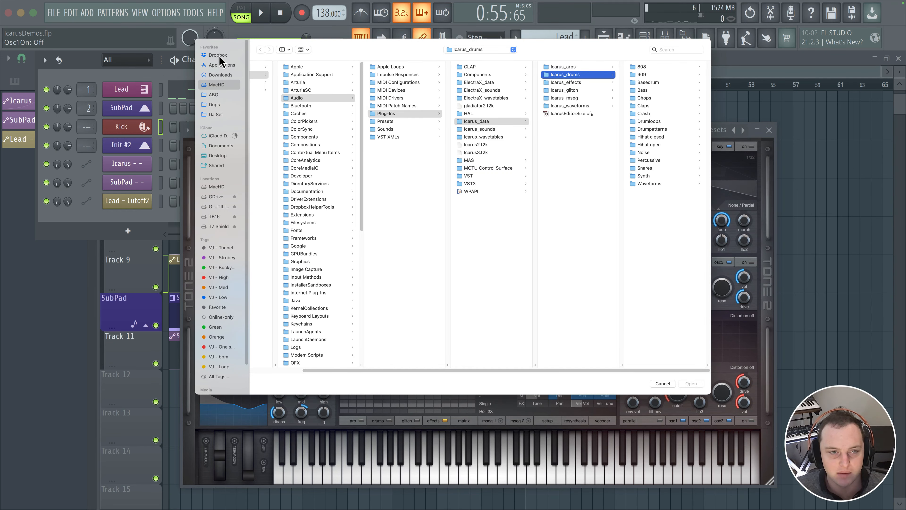
left_click(222, 56)
left_click(275, 84)
key("Right")
key("Down")
key("Down")
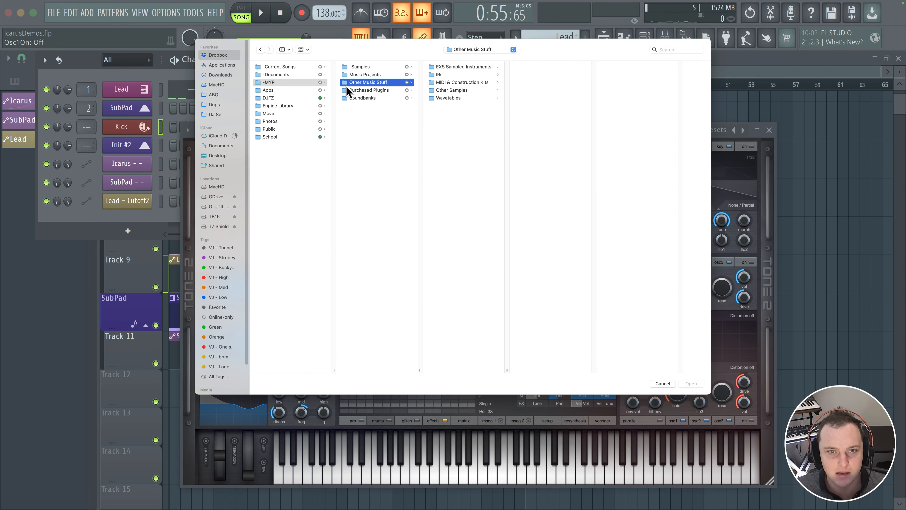
key("Up")
key("Up")
key("Right")
Browse within the samples to -Trance Samples > Drum Hits > Kicks > RPSP1 - Kicks.
key("Down")
key("Down")
key("Down")
key("Right")
key("Down")
key("Down")
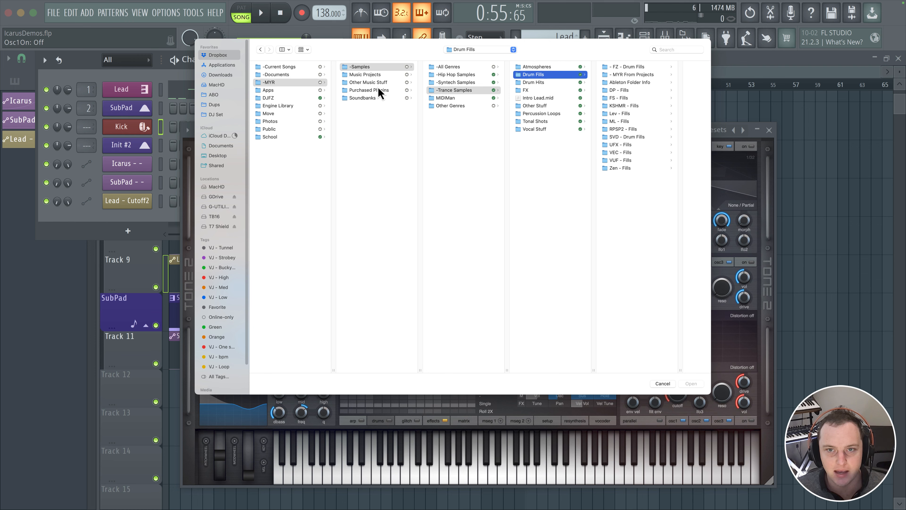
key("Right")
key("Down")
key("Down")
key("Down")
key("Down")
key("Right")
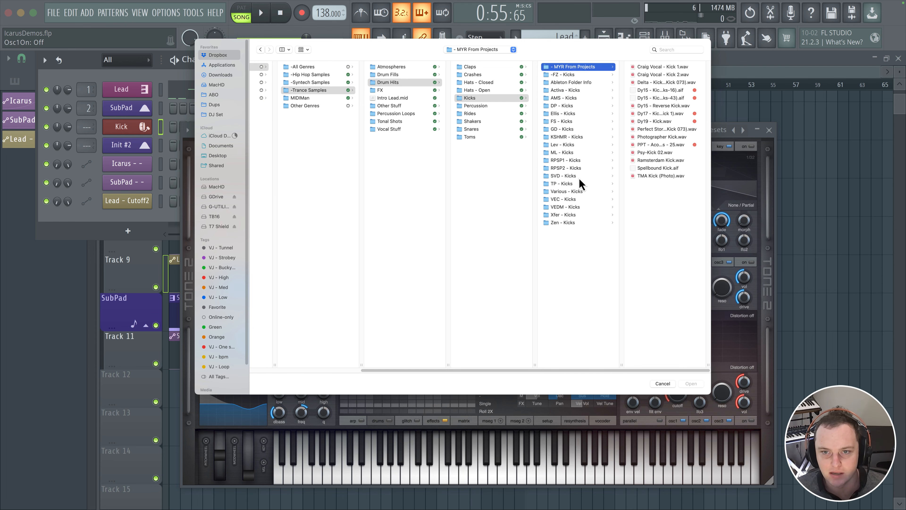
left_click(573, 164)
key("Right")
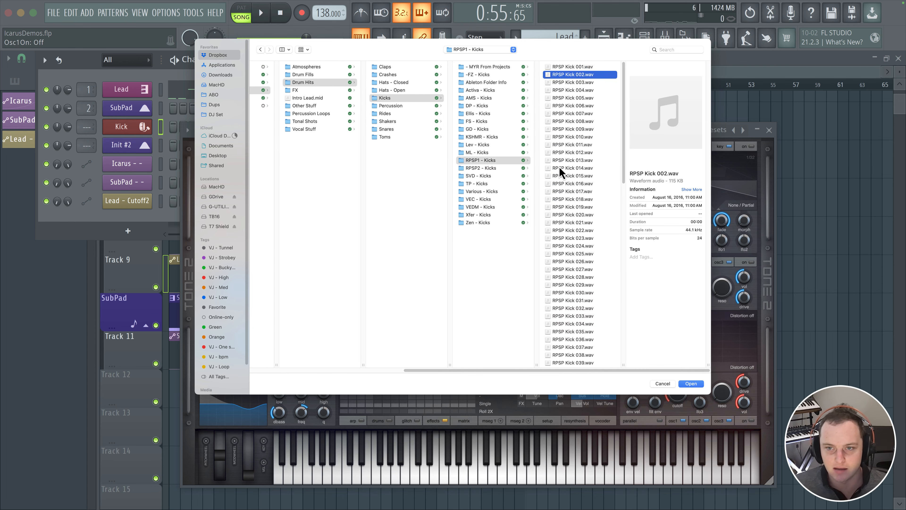
Audition the RPSP kick samples one after another and select RPSP Kick 014.wav.
key("space")
key("Down")
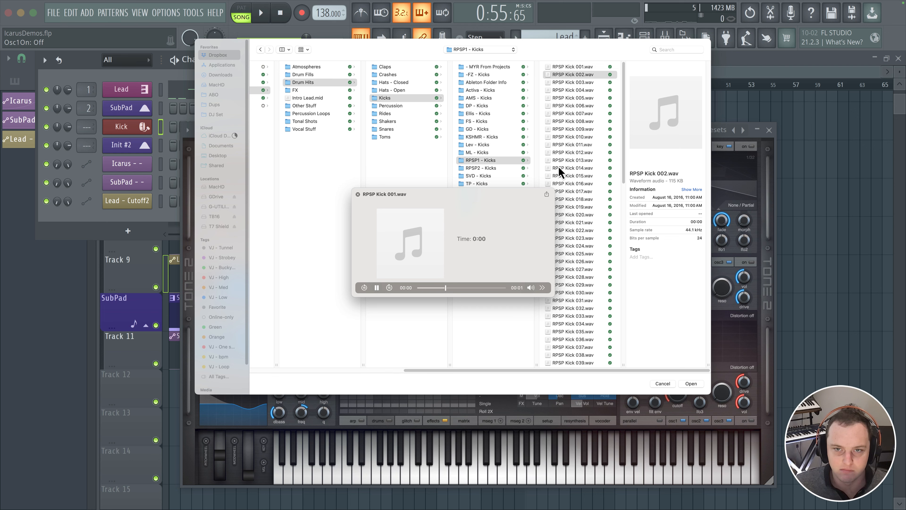
key("Down")
key("Down")
key("Down")
key("Down")
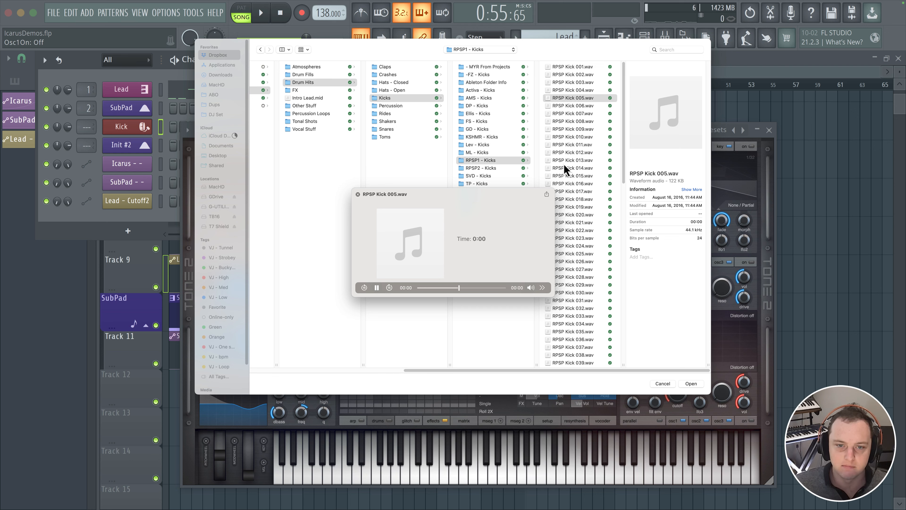
key("Down")
key("Down")
key("Down")
key("Down")
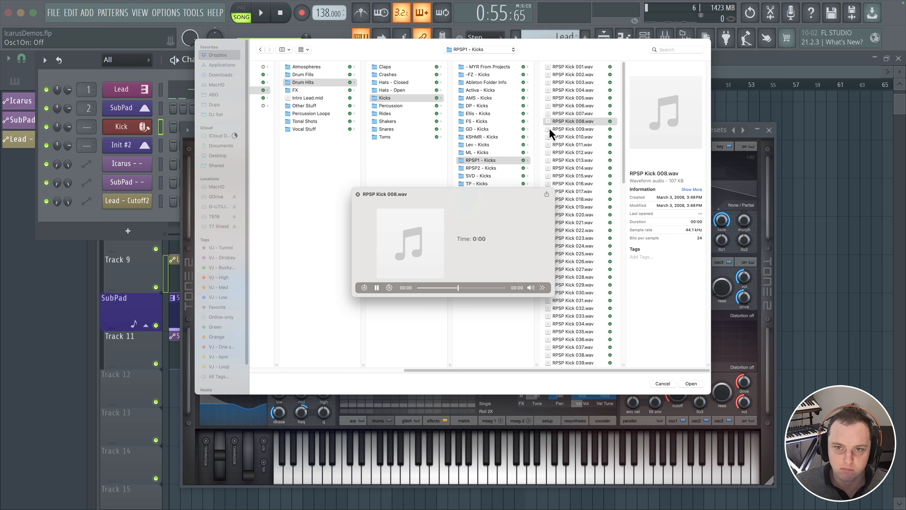
key("Down")
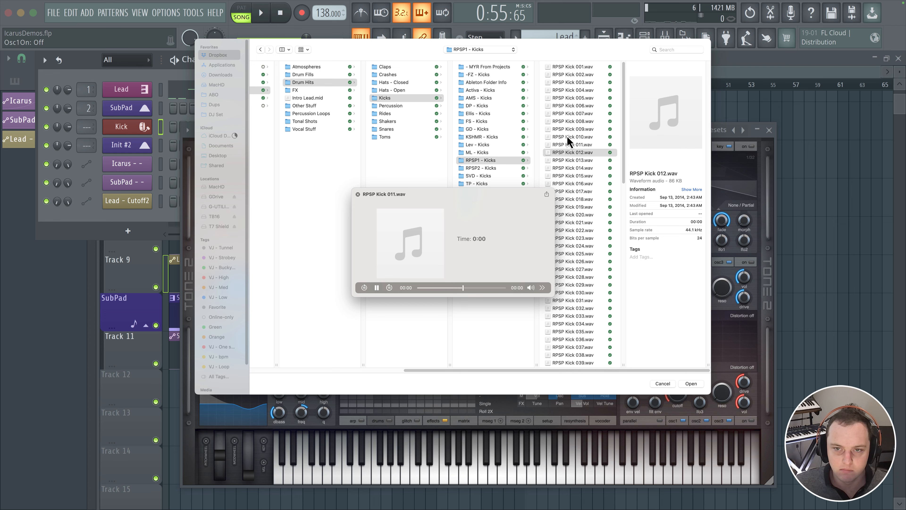
key("Down")
key("Down")
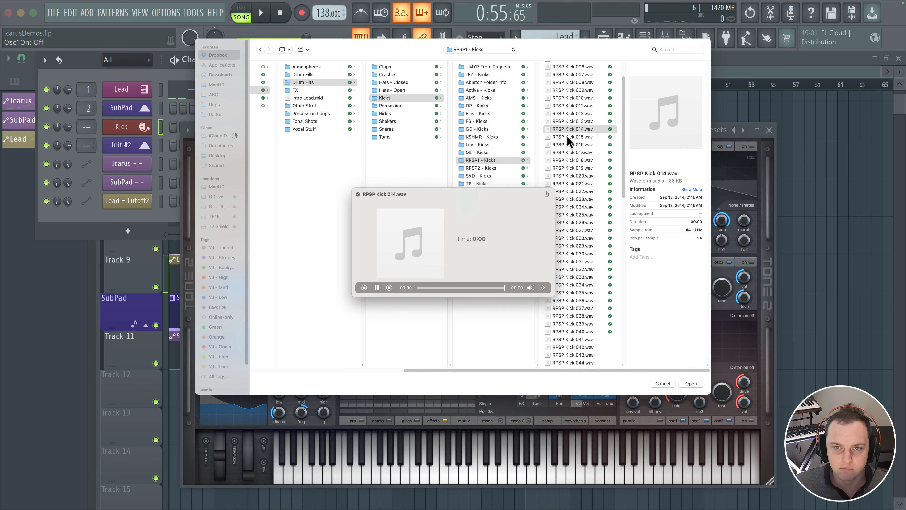
Load RPSP Kick 014.wav into the first drum track and trigger it on steps 1, 5, 9 and 13.
key("space")
key("Return")
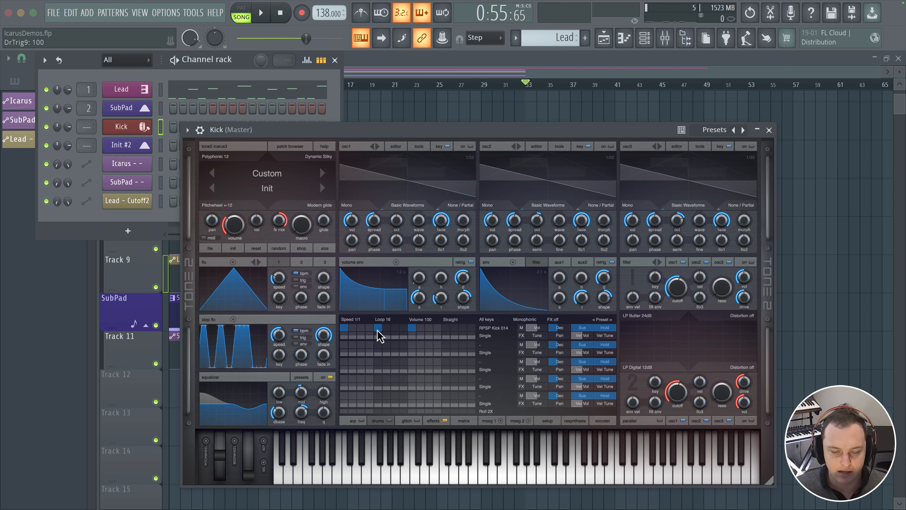
left_click(443, 328)
left_click(426, 100)
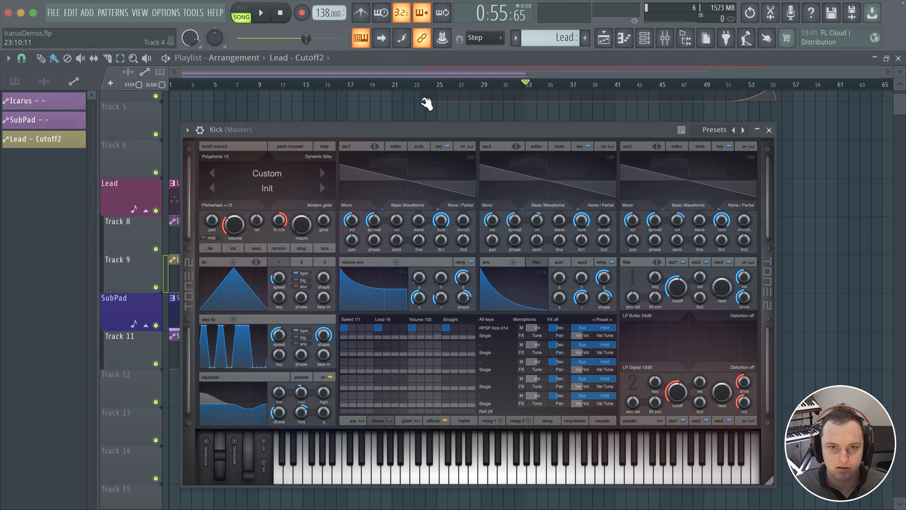
scroll(371, 103, "down", 3)
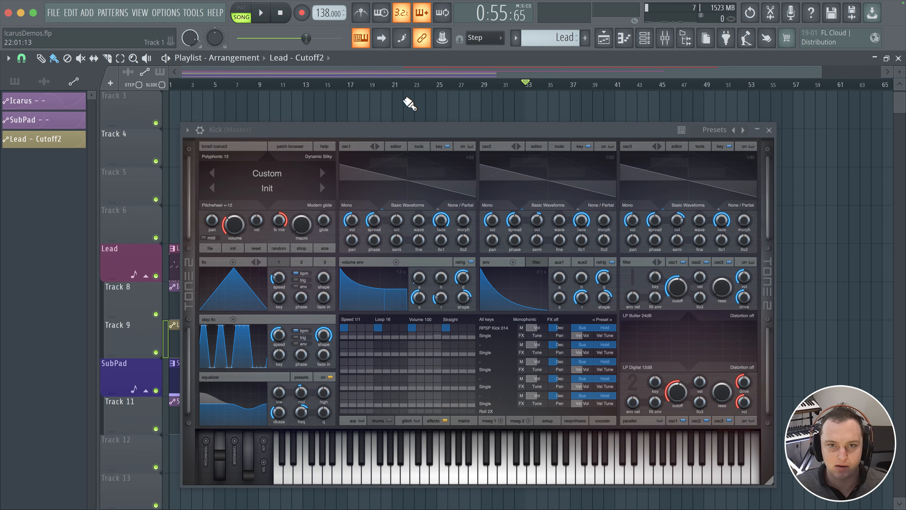
right_click(482, 92)
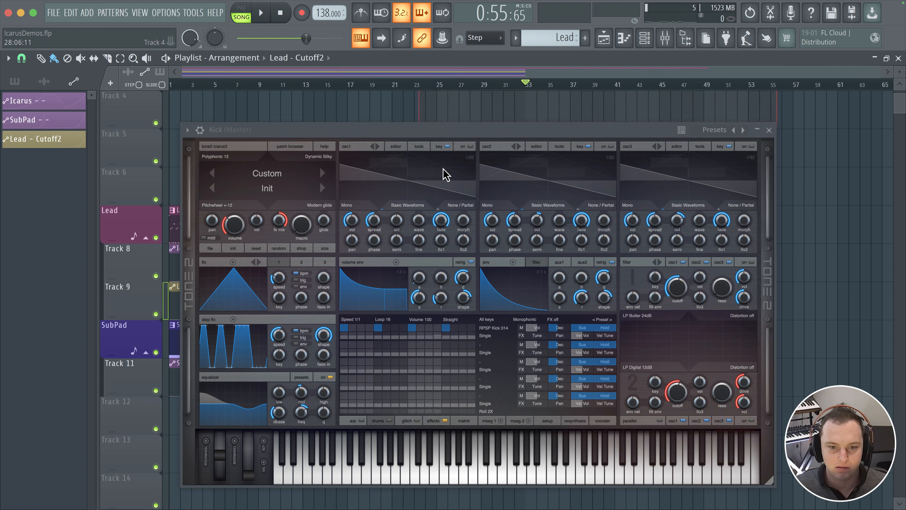
Enable the drum sequencer, adjust the hold time of the first drum track, and close the synth.
left_click(391, 425)
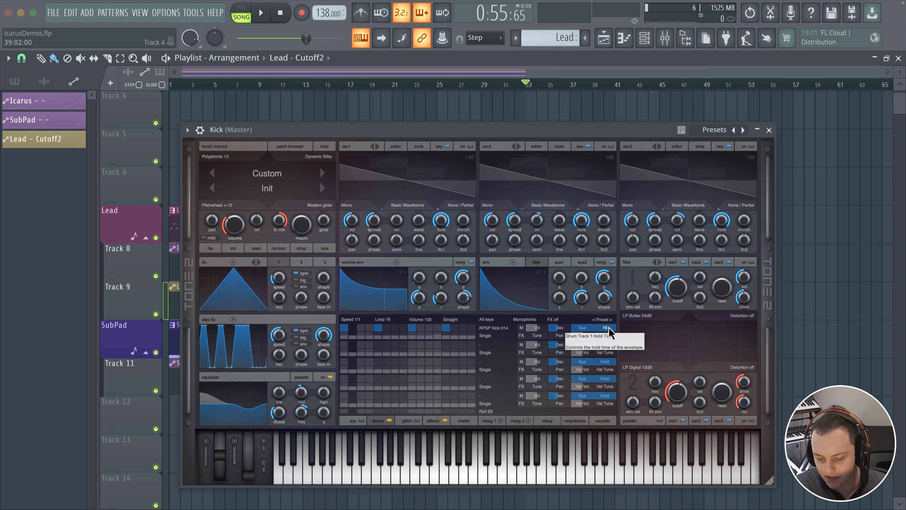
mouse_move(609, 328)
left_mouse_down()
mouse_move(601, 328)
mouse_move(605, 336)
left_mouse_up()
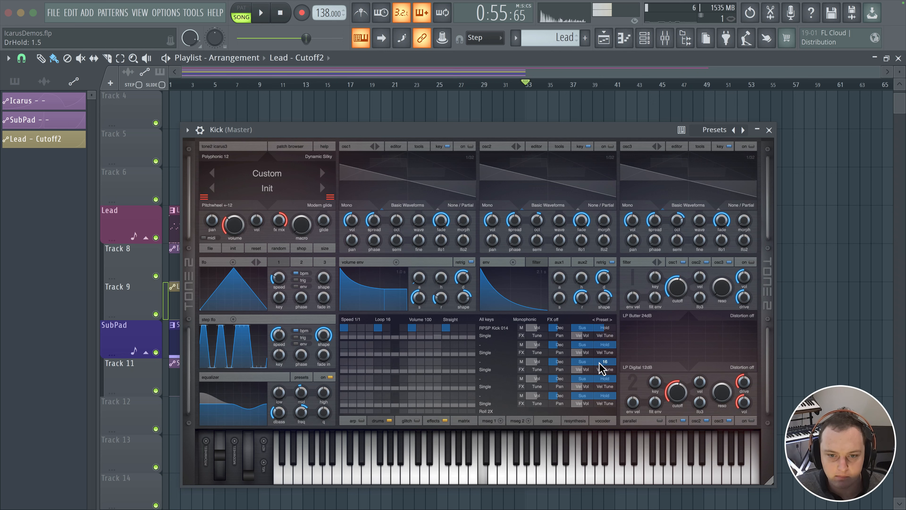
left_click(769, 130)
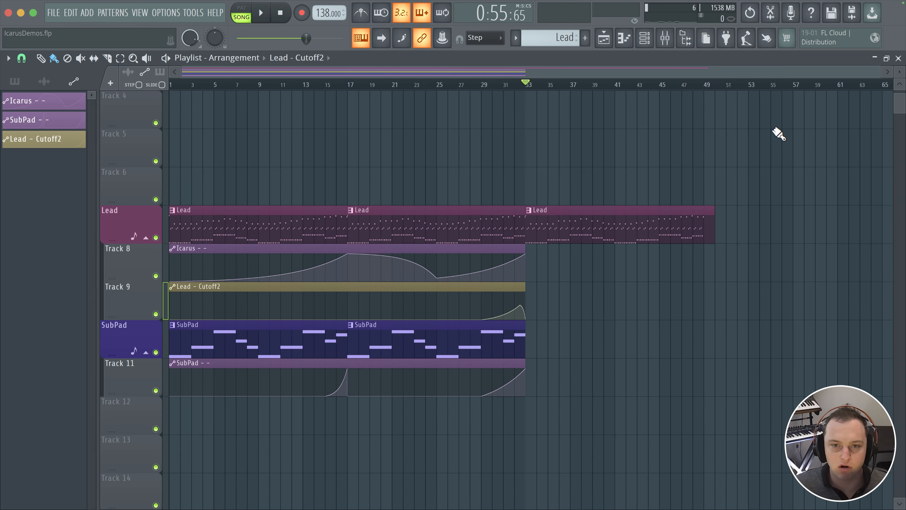
Create a new pattern named Kick and color it red.
left_click(587, 38)
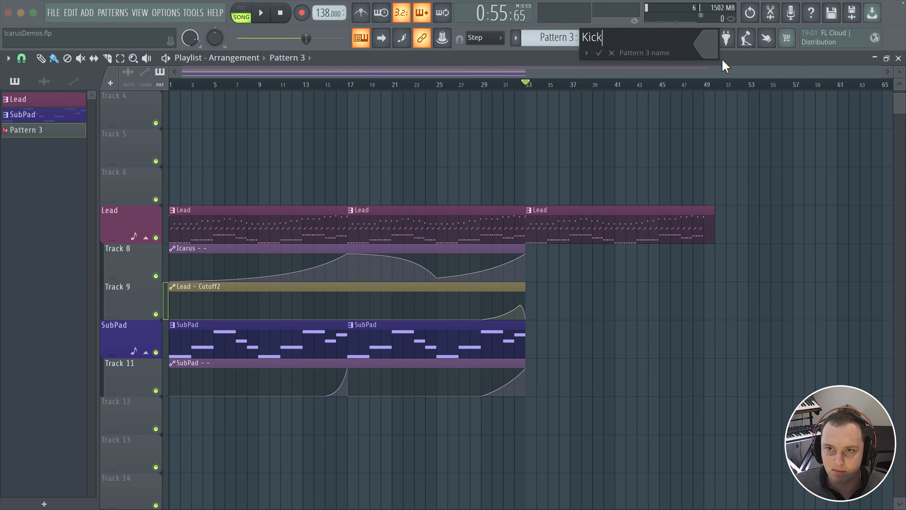
left_click(711, 46)
left_click(777, 130)
key("Return")
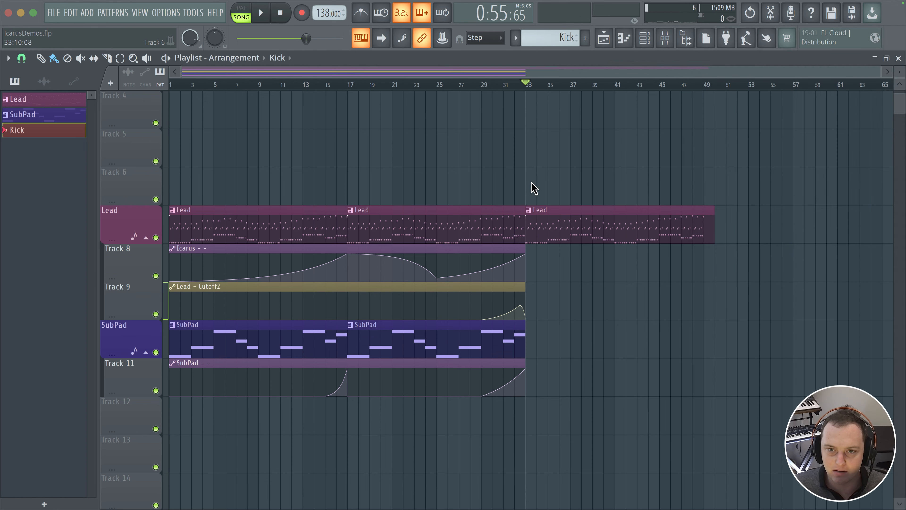
Place the Kick pattern on Track 6 at bar 33 and open the Kick channel's piano roll.
left_click(533, 185)
key("F6")
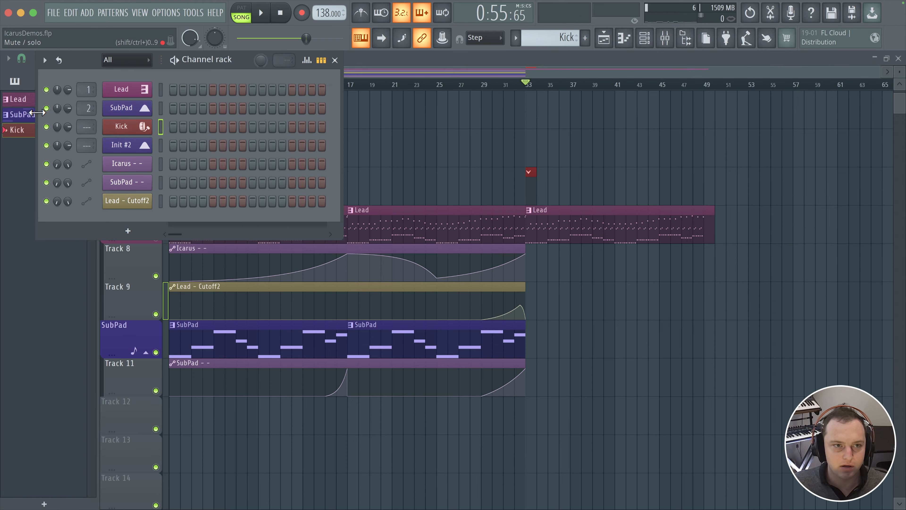
right_click(143, 127)
left_click(169, 128)
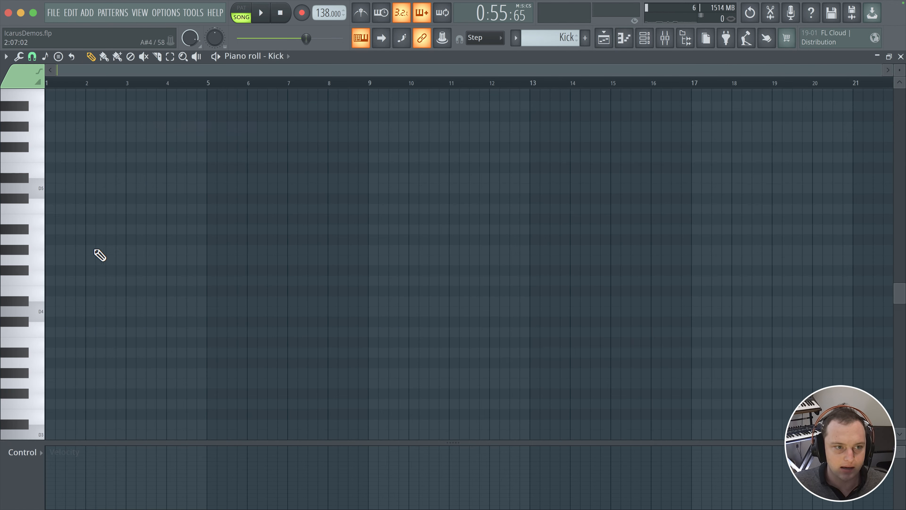
Draw a C5 note from the start of the Kick pattern, extend it to eight bars, and return to the playlist.
mouse_move(50, 414)
left_mouse_down()
mouse_move(40, 279)
mouse_move(50, 322)
left_mouse_up()
right_click(64, 320)
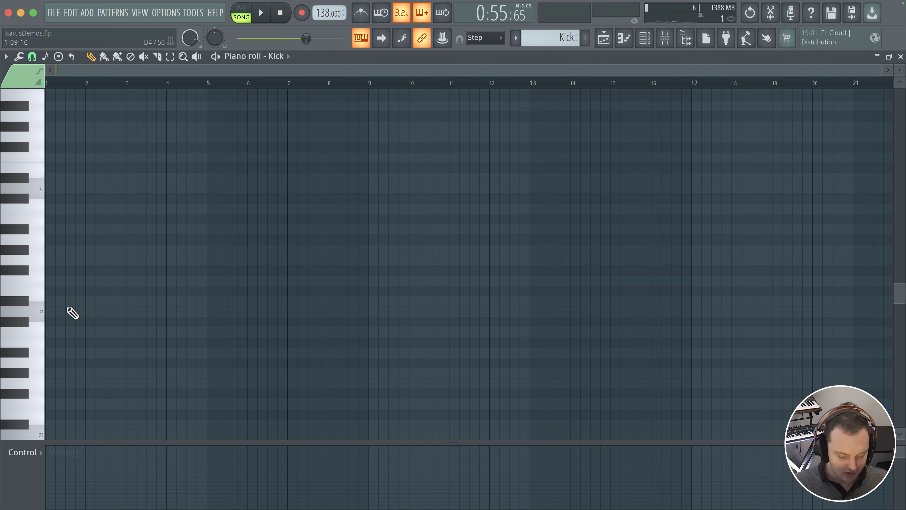
scroll(72, 314, "up", 4)
left_click(59, 332)
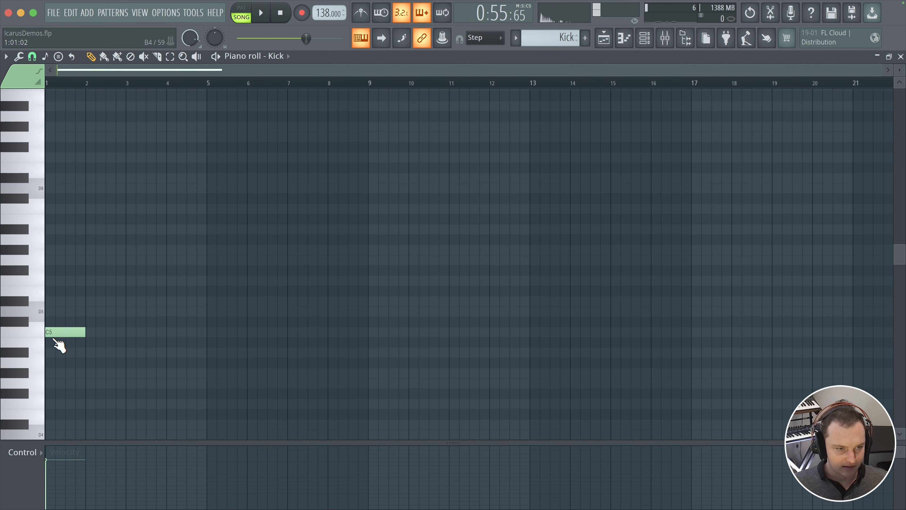
left_click_drag(84, 332, 404, 345)
key("F7")
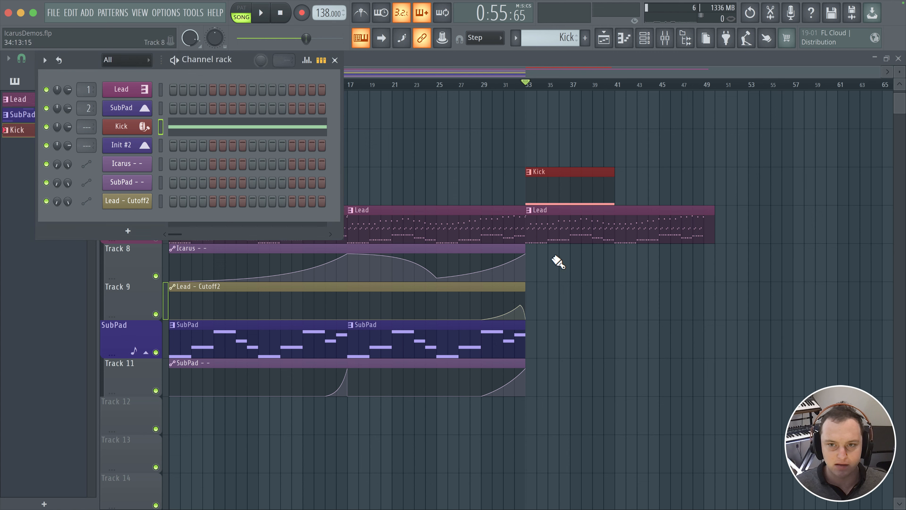
left_click(508, 165)
right_click(541, 140)
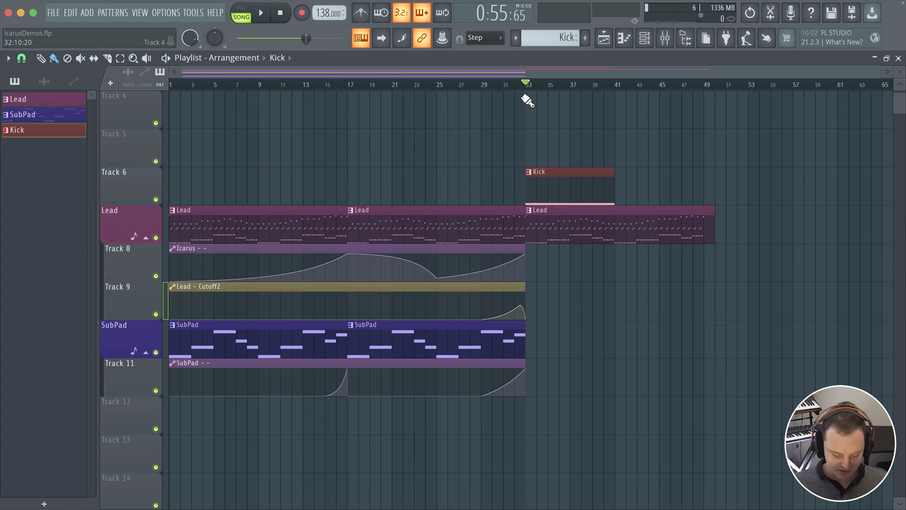
During playback, add a second Kick clip at bar 41 and trim the last Lead clip to end at bar 49.
key("space")
scroll(578, 177, "up", 3, "ctrl")
left_click(634, 188)
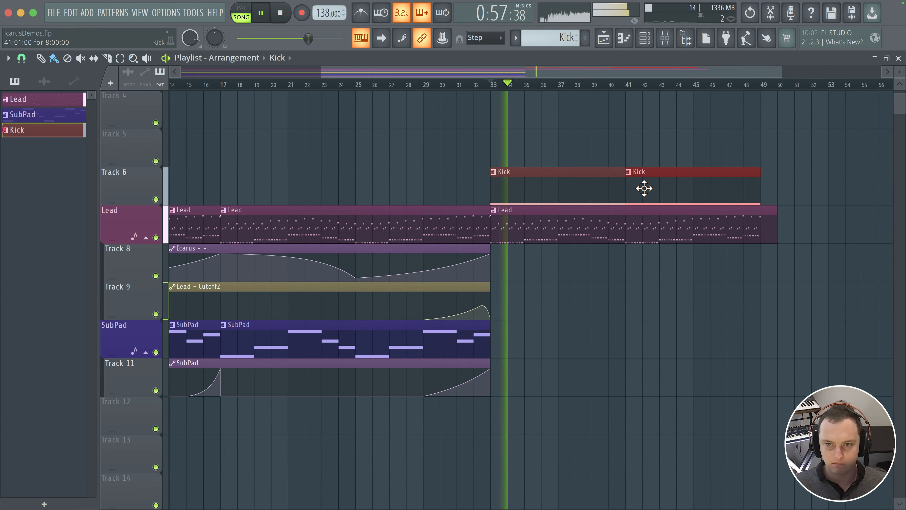
mouse_move(684, 182)
left_mouse_down()
mouse_move(696, 185)
mouse_move(683, 186)
left_mouse_up()
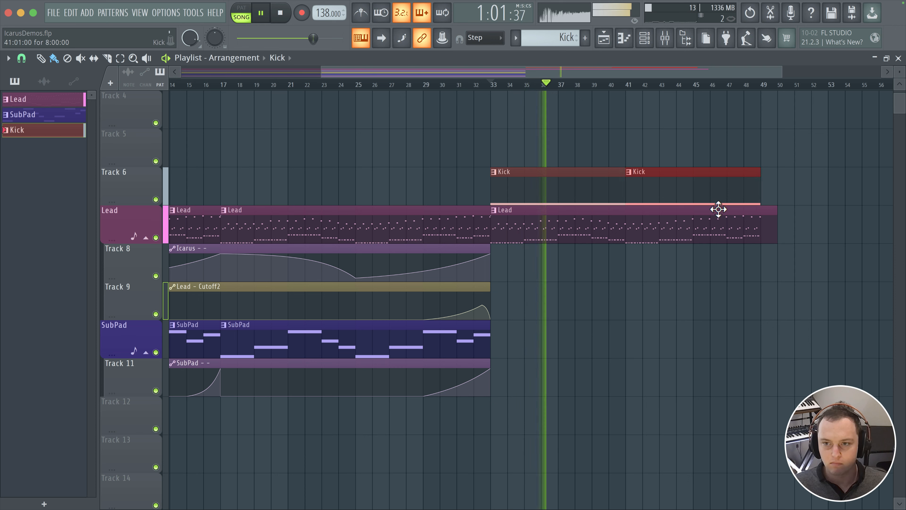
left_click(762, 228)
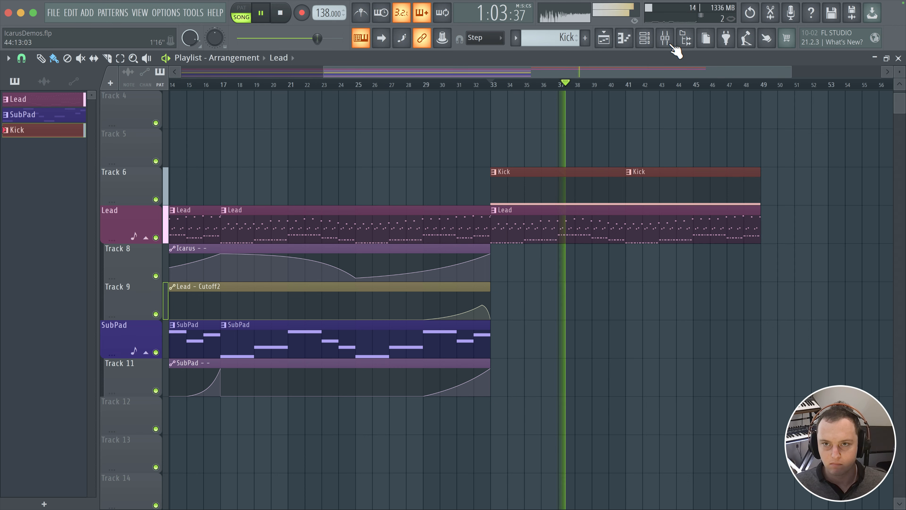
In the Kick synth, raise the volume envelope's sustain to maximum and lower the equalizer's bass boost to +3 dB.
left_click(644, 38)
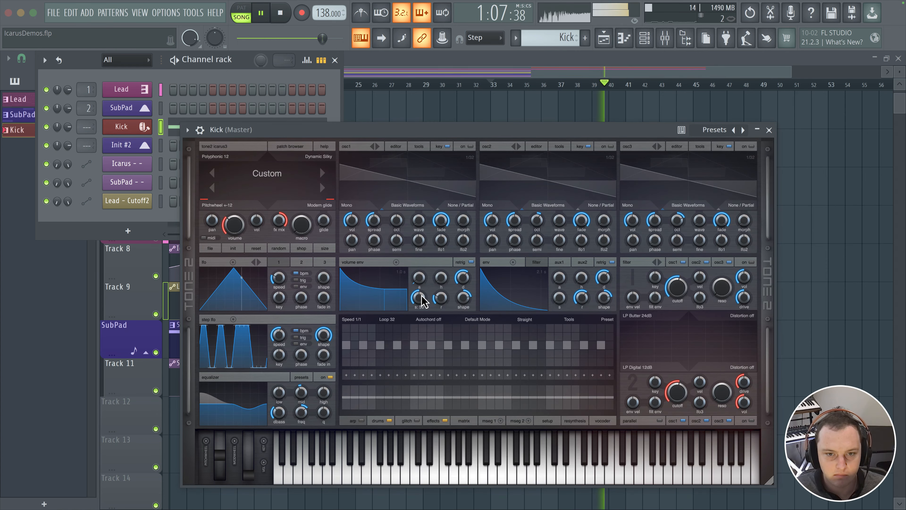
left_click_drag(422, 300, 433, 238)
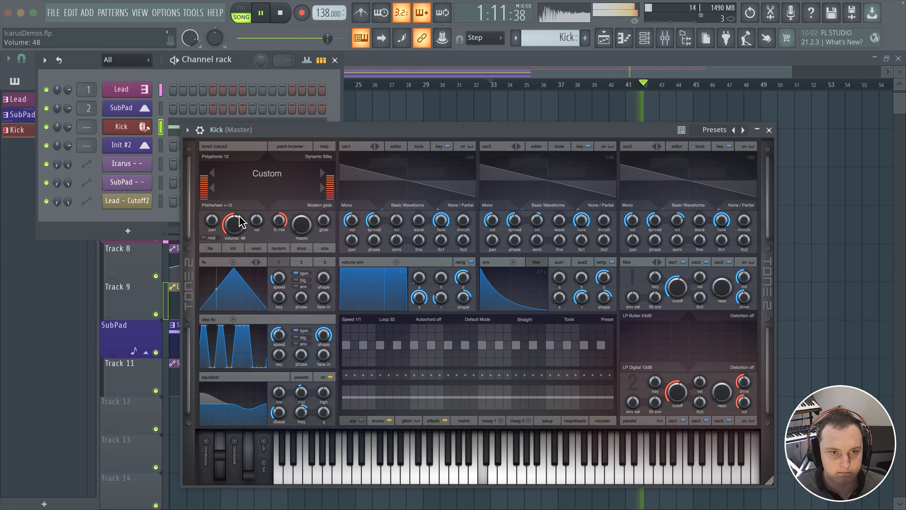
key("space")
key("space")
left_click(378, 421)
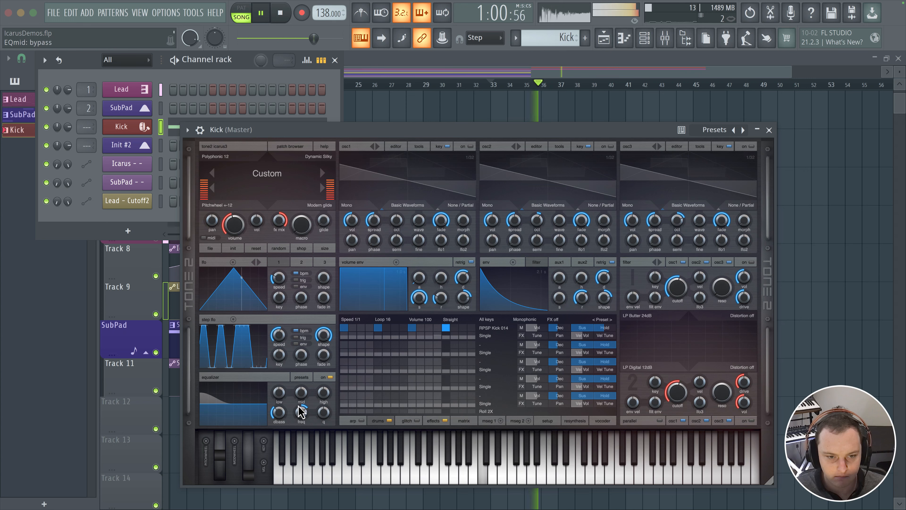
mouse_move(281, 414)
left_mouse_down()
mouse_move(278, 436)
mouse_move(277, 421)
left_mouse_up()
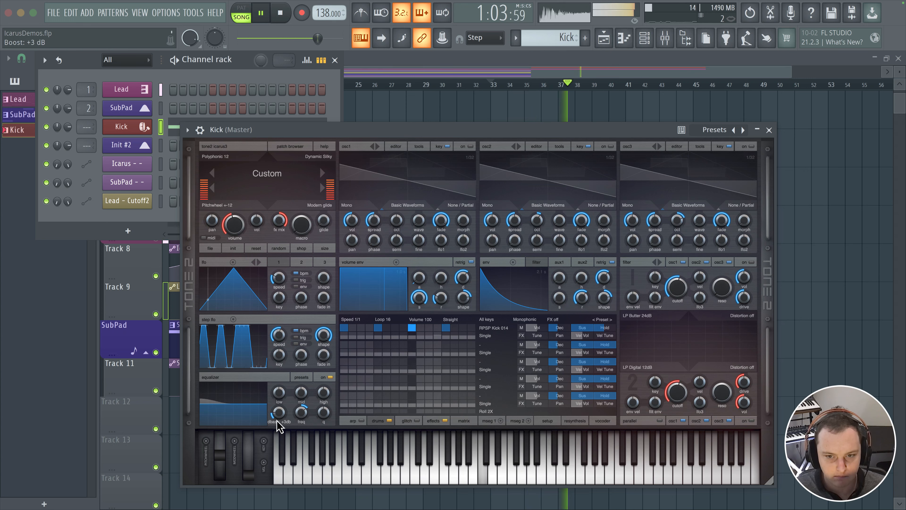
Tune the Kick synth's first drum track to -1 while playing from bar 33, and close the synth.
left_click(521, 335)
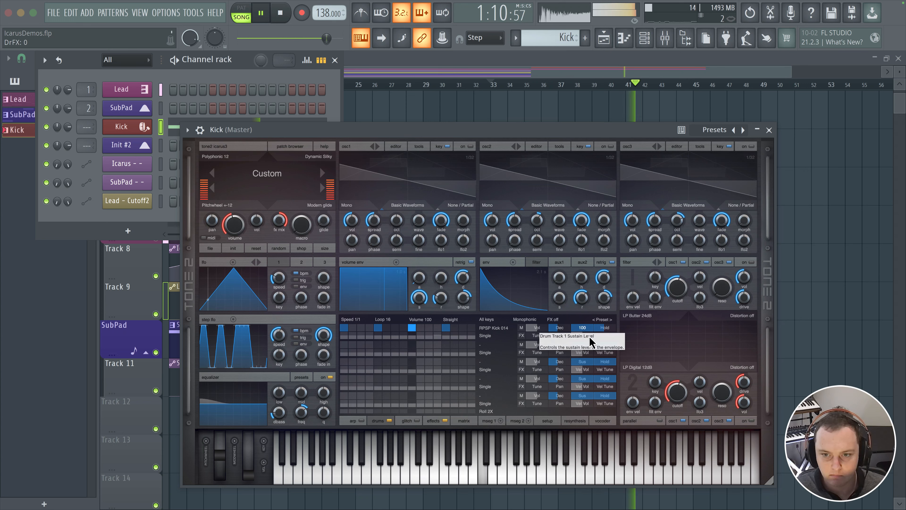
key("space")
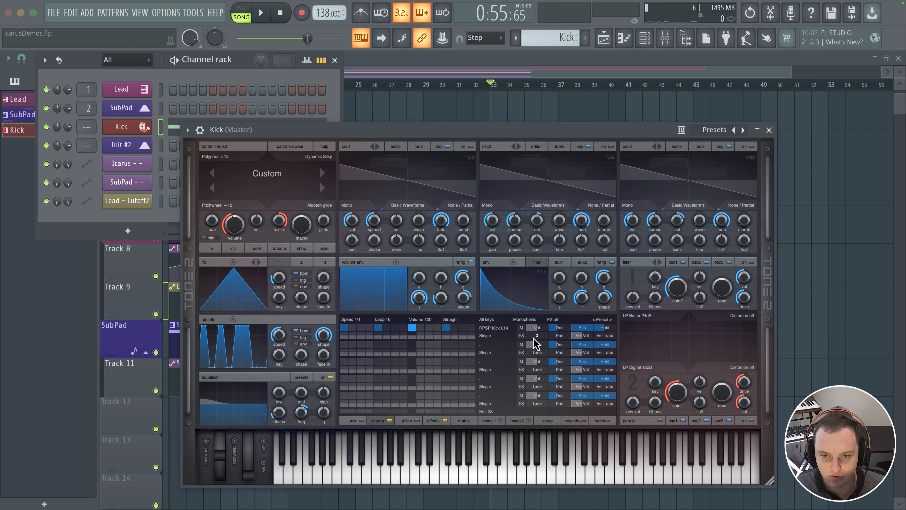
scroll(537, 343, "up", 1)
key("space")
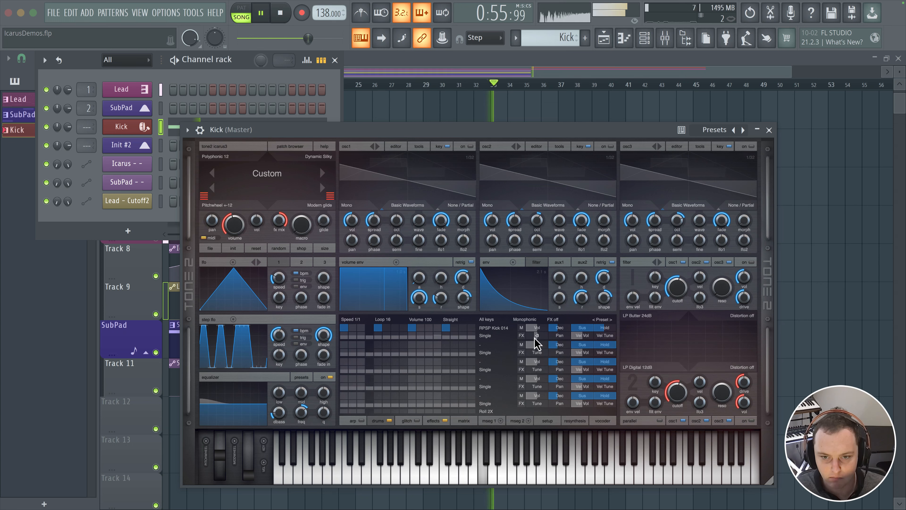
scroll(537, 343, "up", 2)
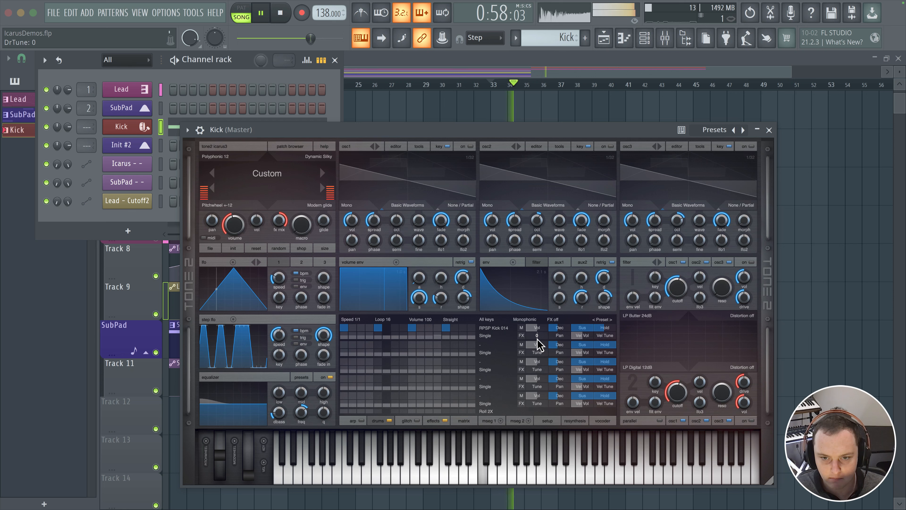
scroll(538, 345, "down", 1)
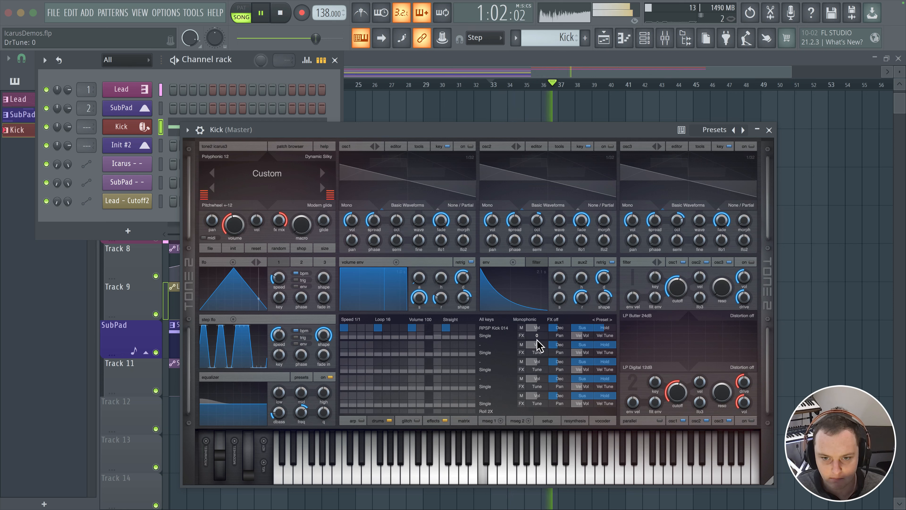
scroll(537, 340, "down", 1)
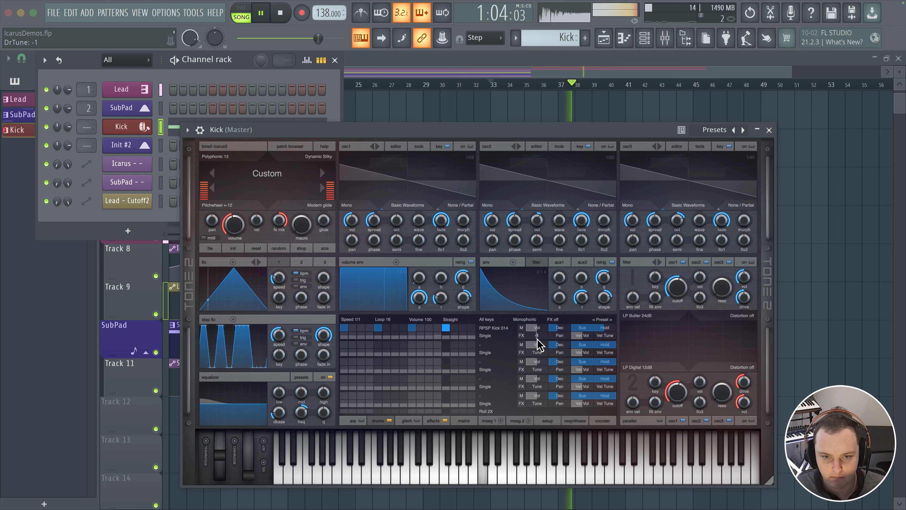
left_click(498, 345)
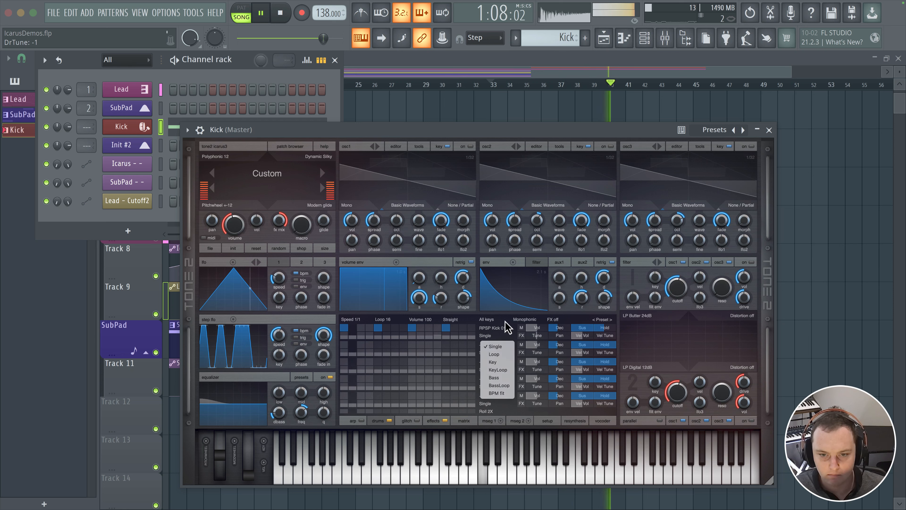
left_click(507, 137)
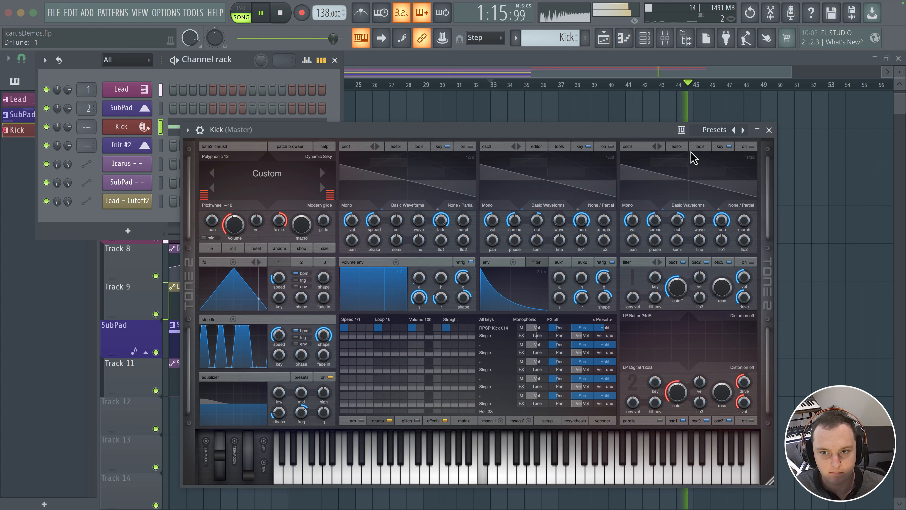
left_click(769, 130)
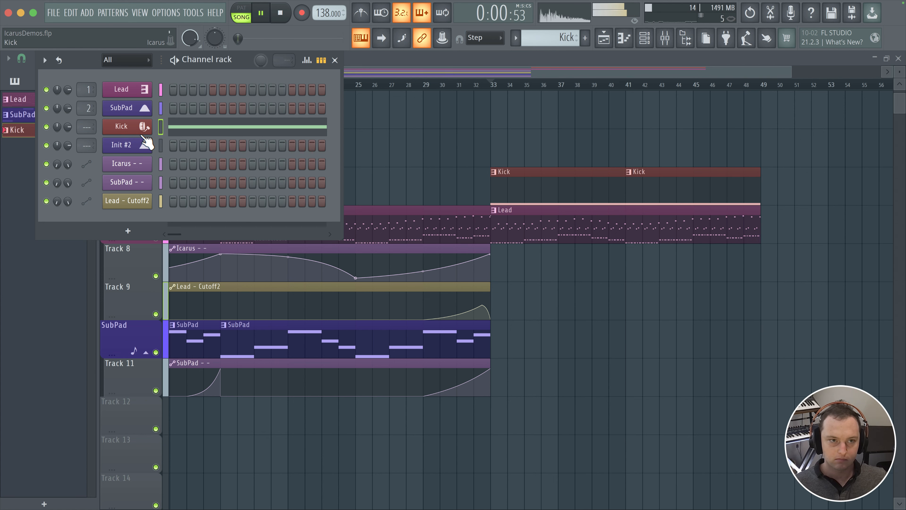
Audition the kick and lead from bar 33, and view the Lead synth's settings.
left_click(494, 86)
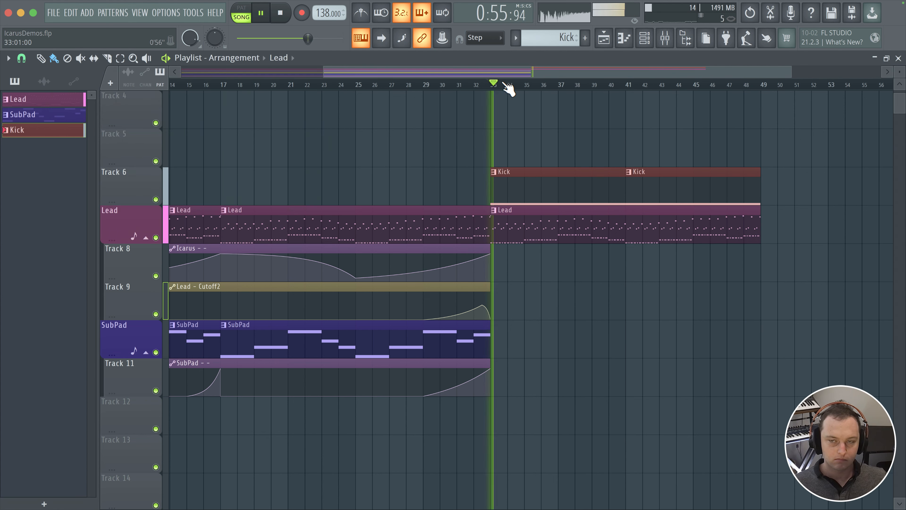
left_click(665, 37)
left_click(665, 38)
key("space")
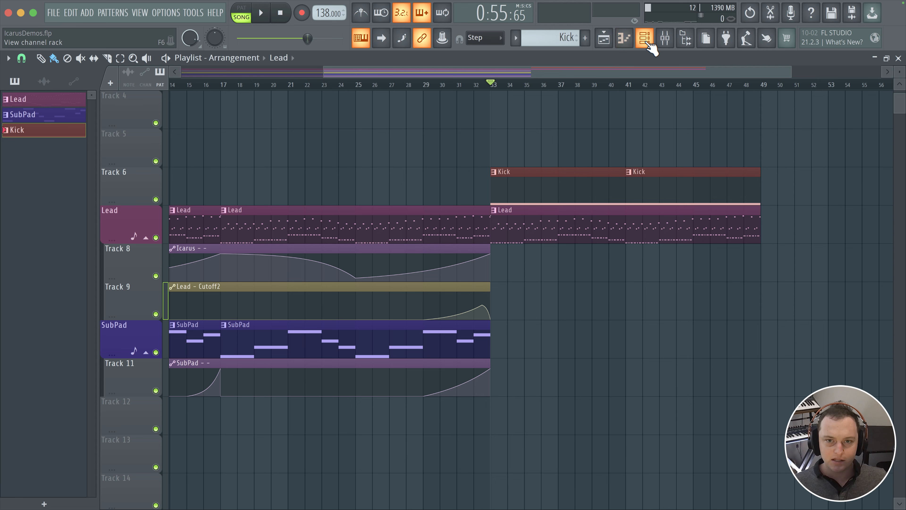
left_click(646, 40)
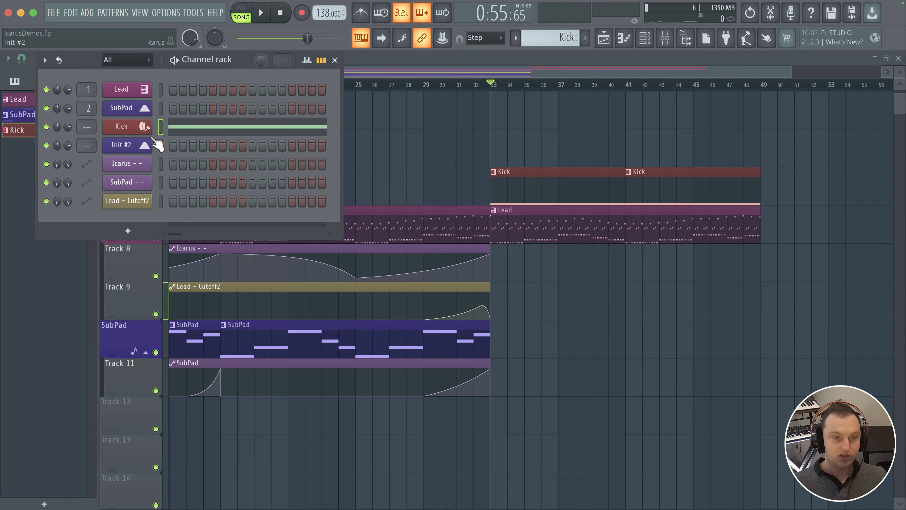
left_click(146, 90)
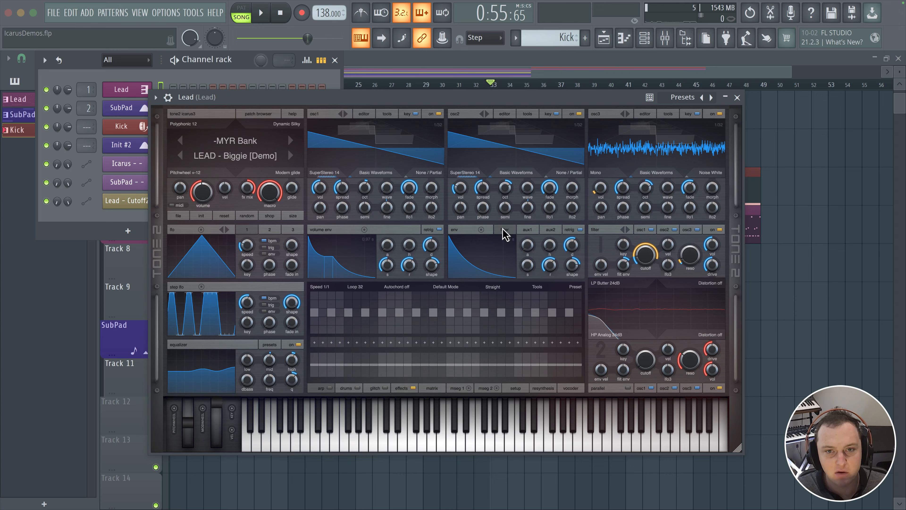
left_click(737, 97)
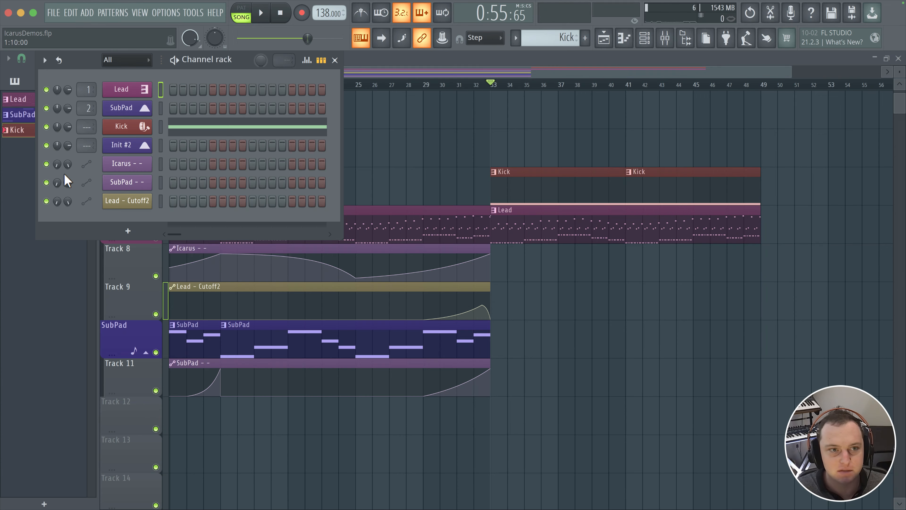
Route the Kick channel to mixer track 3 and close its synth.
left_click(138, 131)
key("ctrl+l")
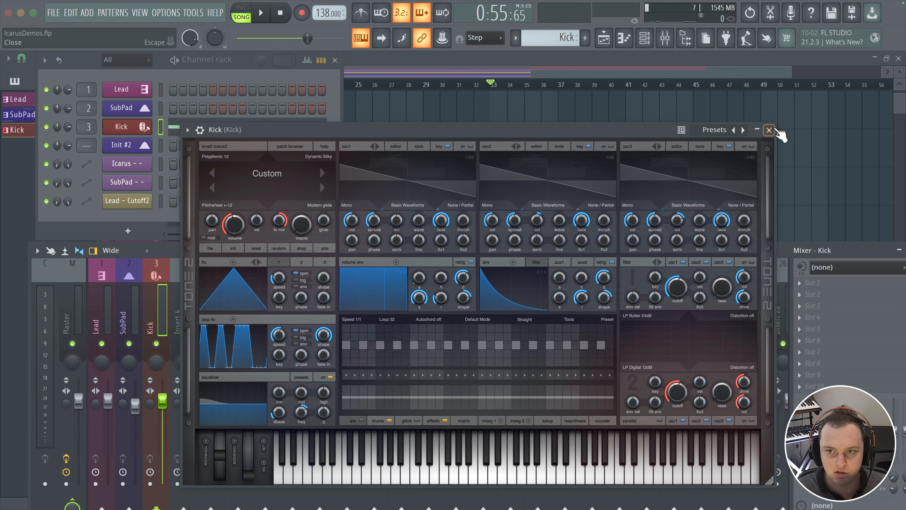
left_click(769, 130)
Reposition the mixer and sidechain the Kick mixer track to the Lead track.
left_click_drag(308, 252, 312, 173)
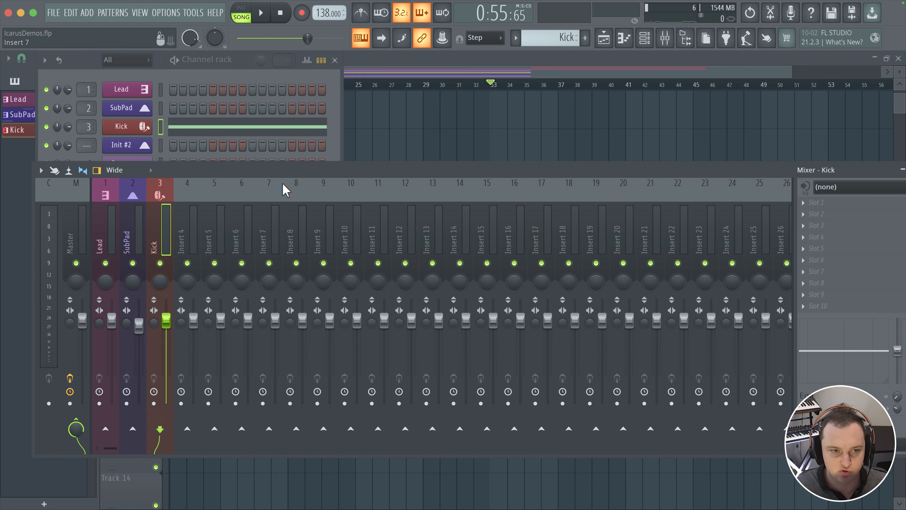
right_click(114, 428)
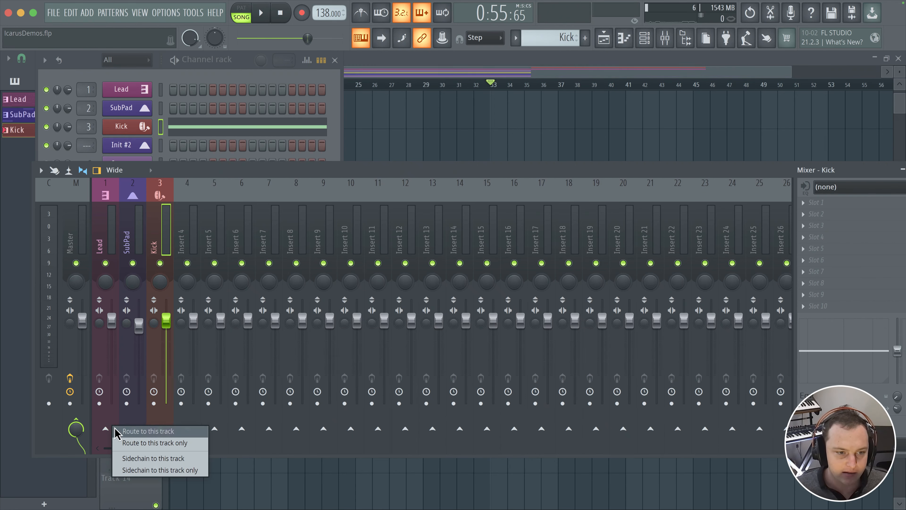
left_click(137, 459)
Add Fruity Limiter to the second slot of the Lead mixer track, with its compressor sidechained to Kick at a 20:1 ratio.
left_click(111, 253)
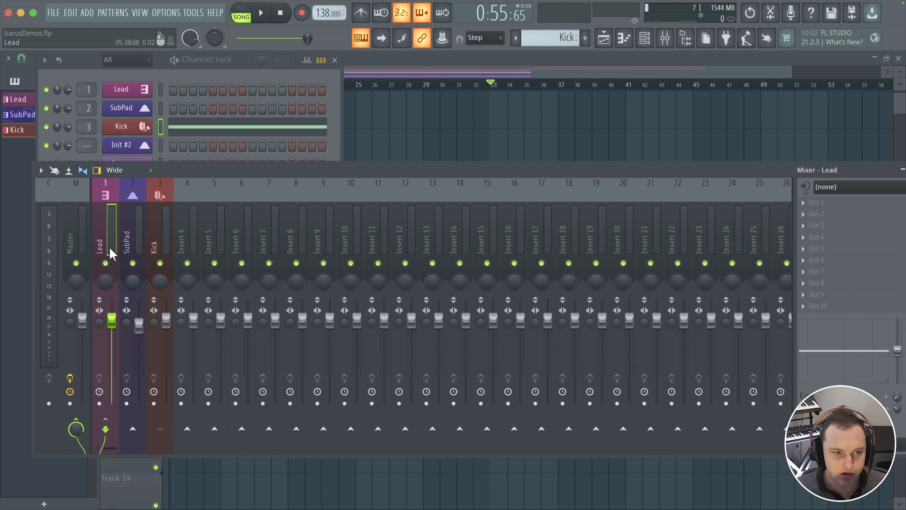
left_click(827, 214)
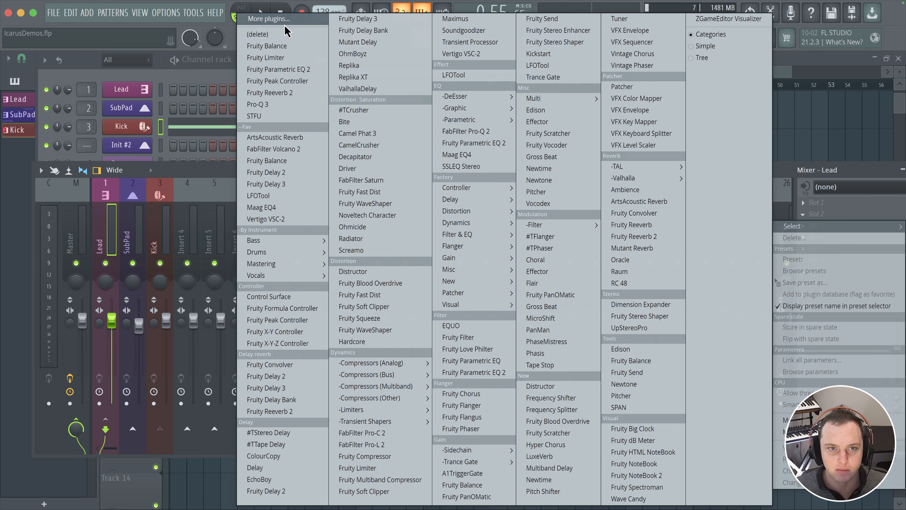
left_click(266, 57)
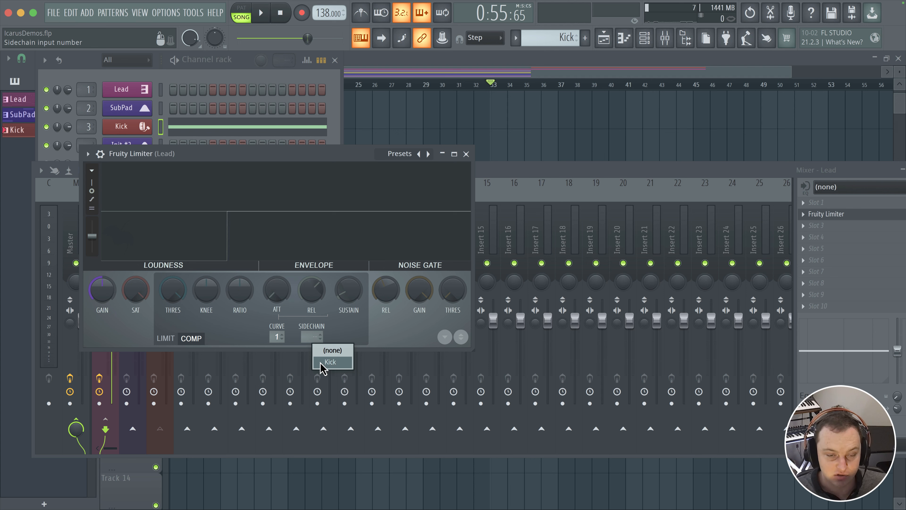
left_click(330, 362)
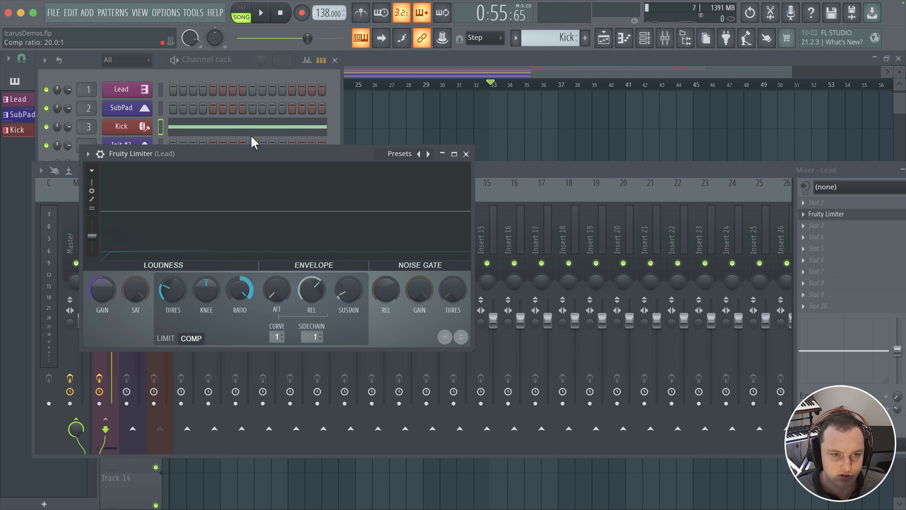
While playing from bar 33, set the Lead limiter's compressor threshold to about -11.5 dB and lengthen its release time.
key("space")
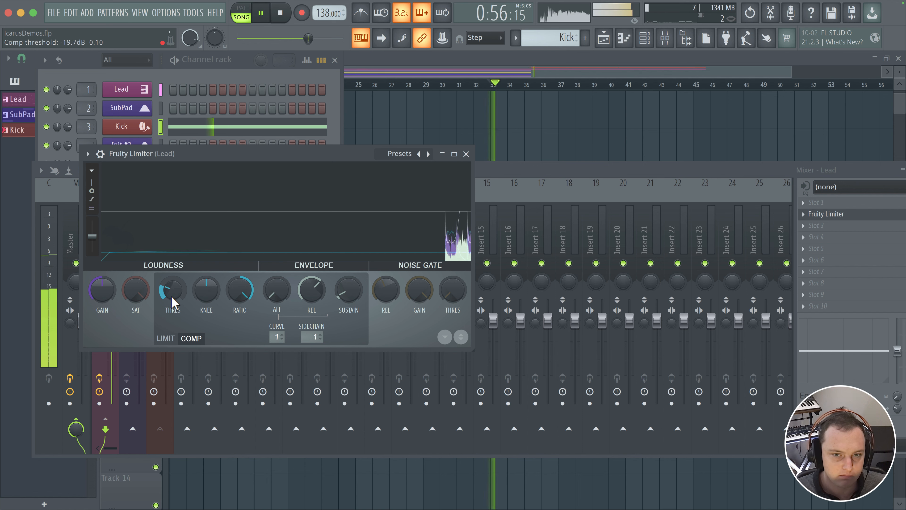
left_click_drag(171, 301, 172, 283)
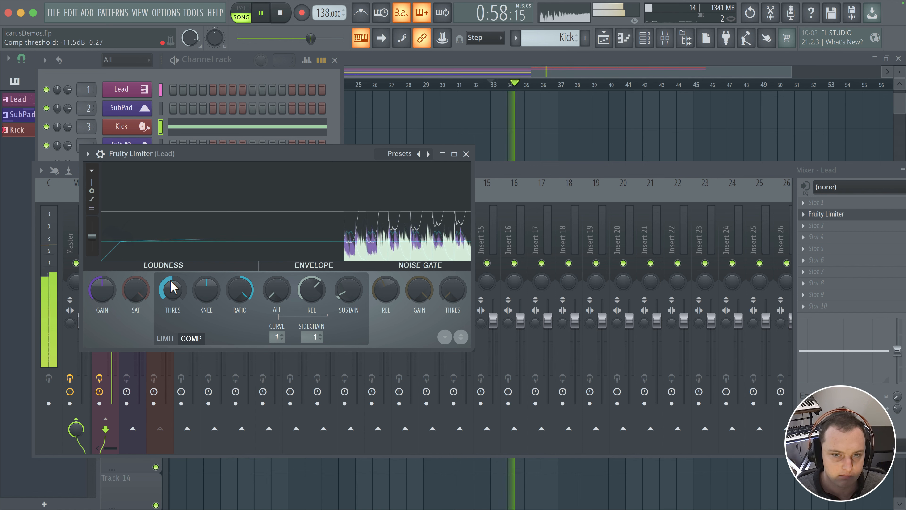
left_click_drag(317, 290, 320, 272)
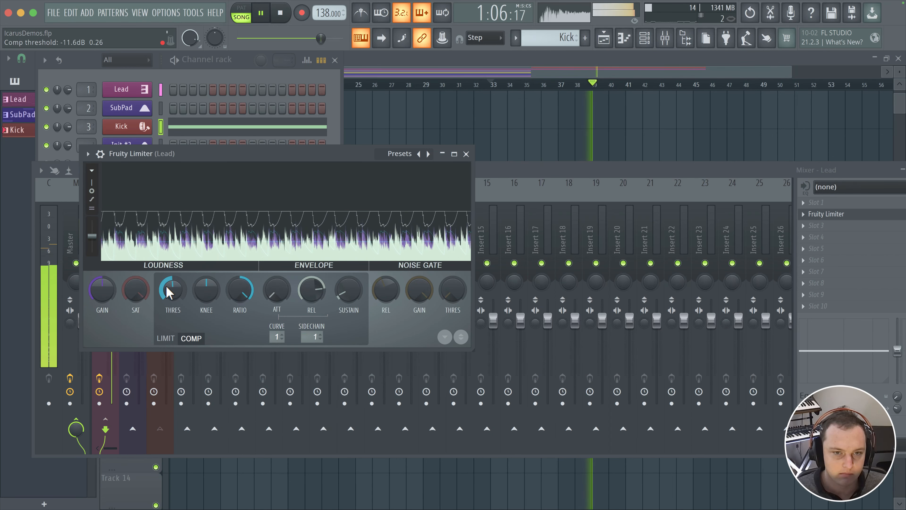
left_click_drag(166, 285, 165, 285)
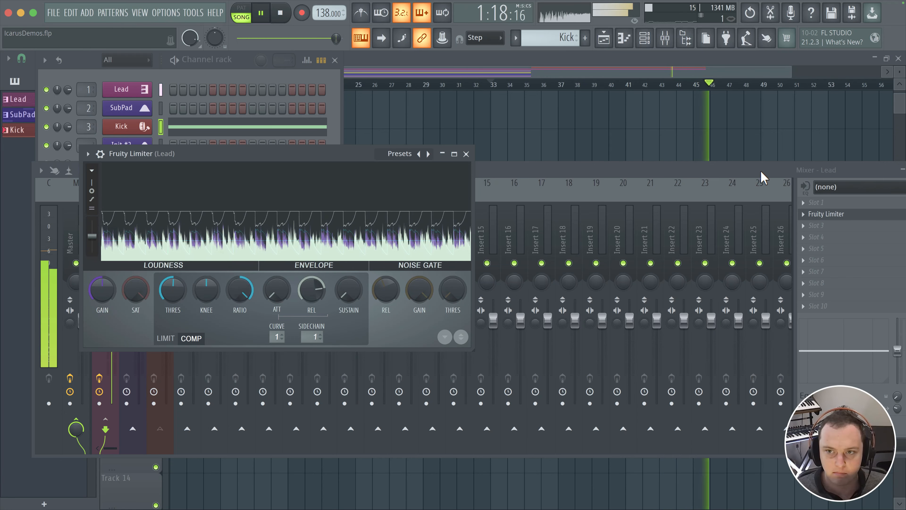
Reposition the mixer to reach the Lead effect slots, and raise the limiter's compressor threshold to about -8.1 dB while replaying from bar 33.
left_click_drag(761, 172, 578, 181)
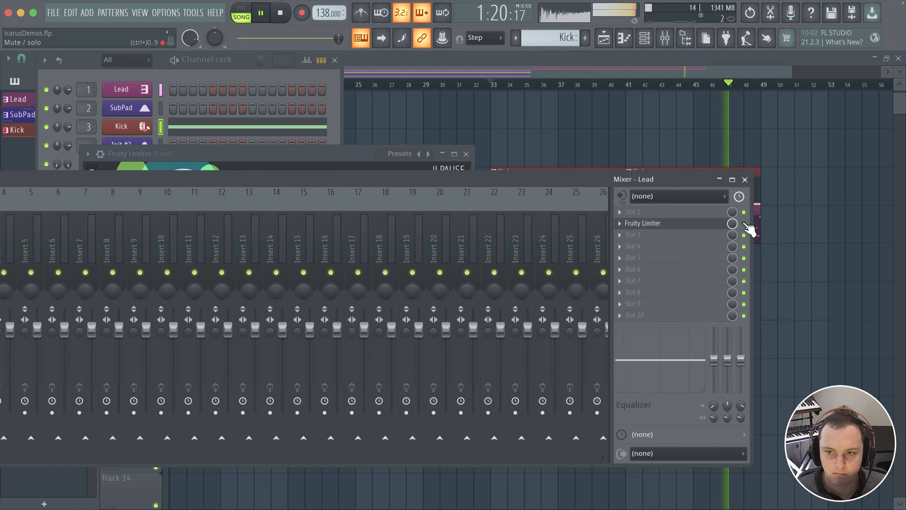
left_click(274, 161)
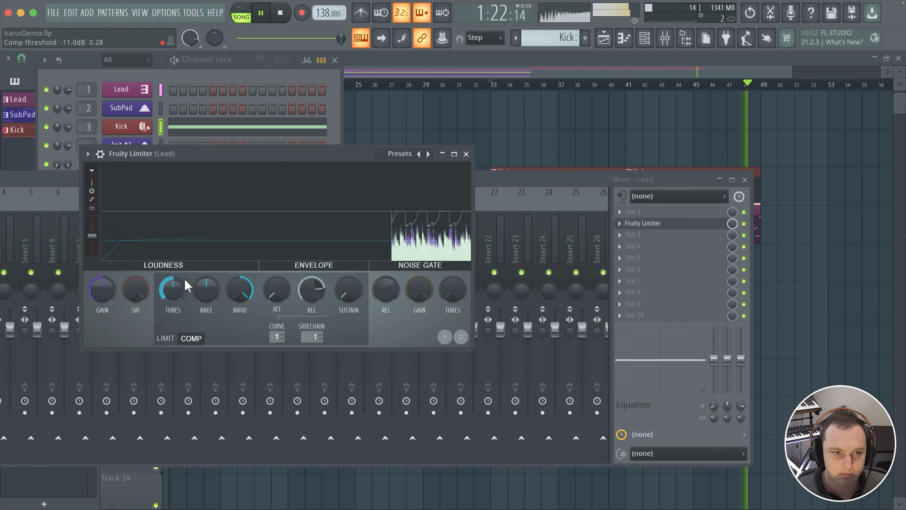
left_click_drag(185, 279, 187, 273)
key("space")
key("space")
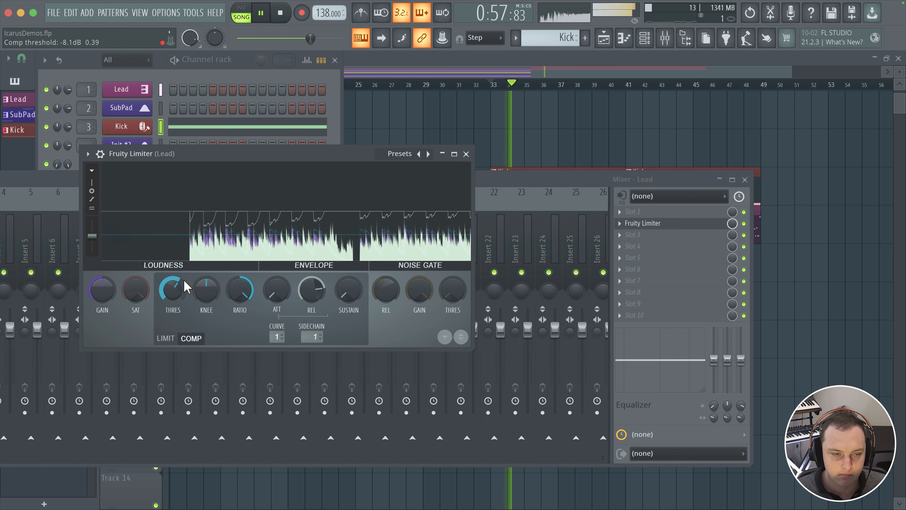
left_click(751, 234)
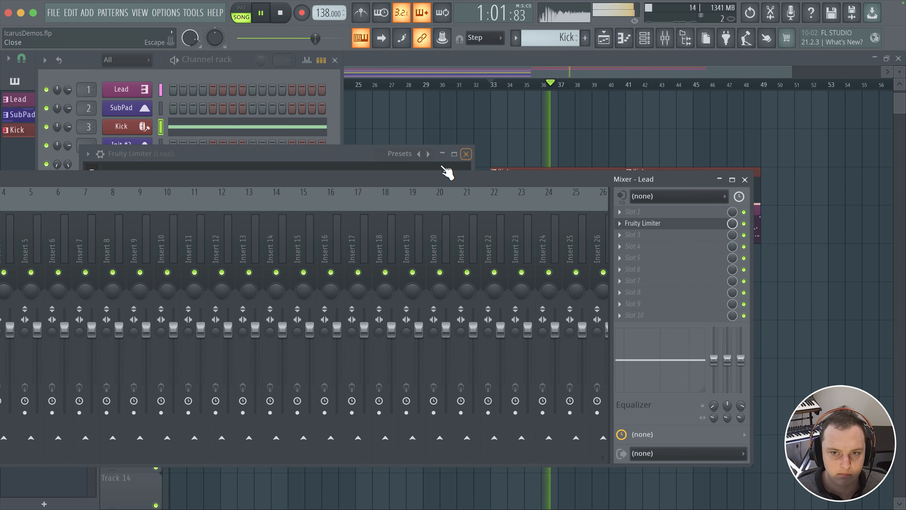
Rearrange the mixer and limiter windows, set the compressor release to about 1056 ms during playback, and close the limiter.
left_click_drag(444, 182, 597, 288)
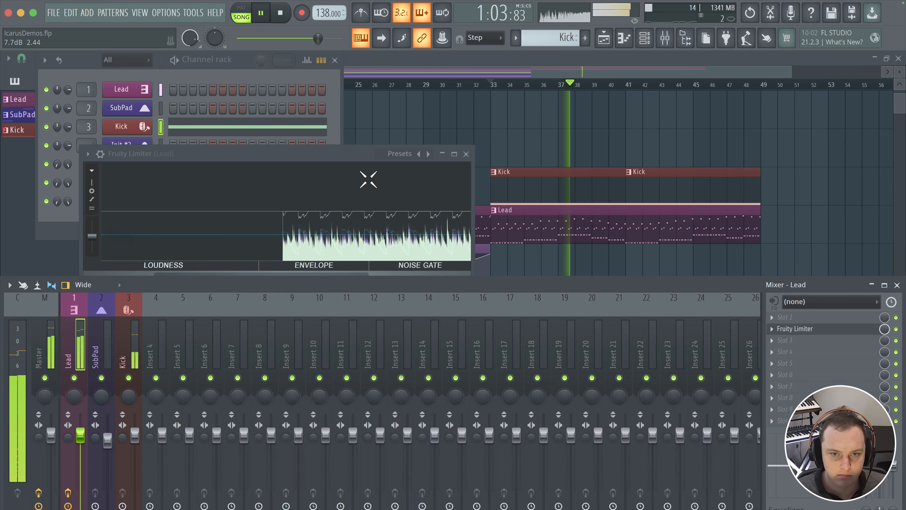
left_click_drag(353, 168, 355, 154)
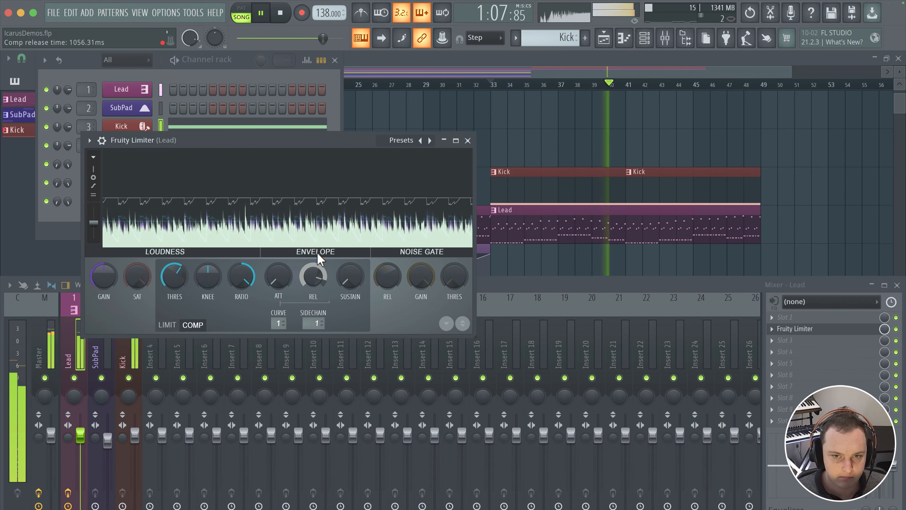
left_click_drag(318, 255, 316, 256)
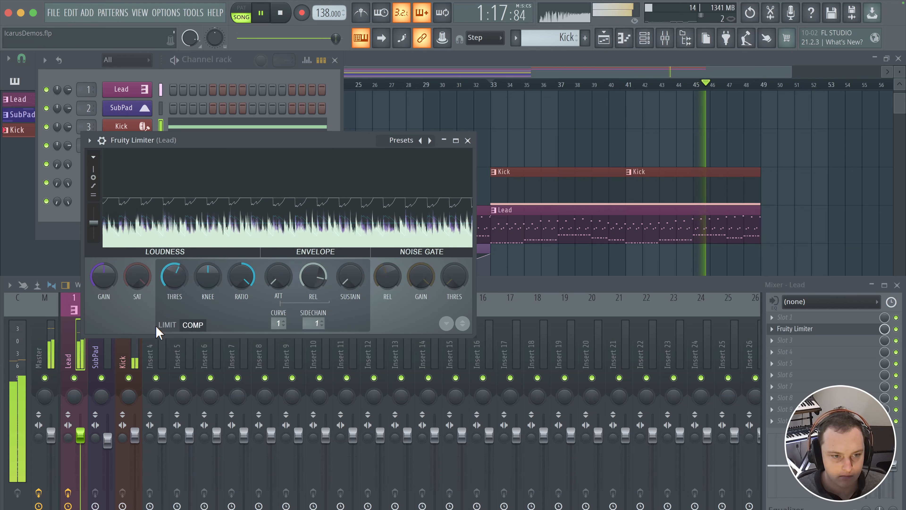
key("space")
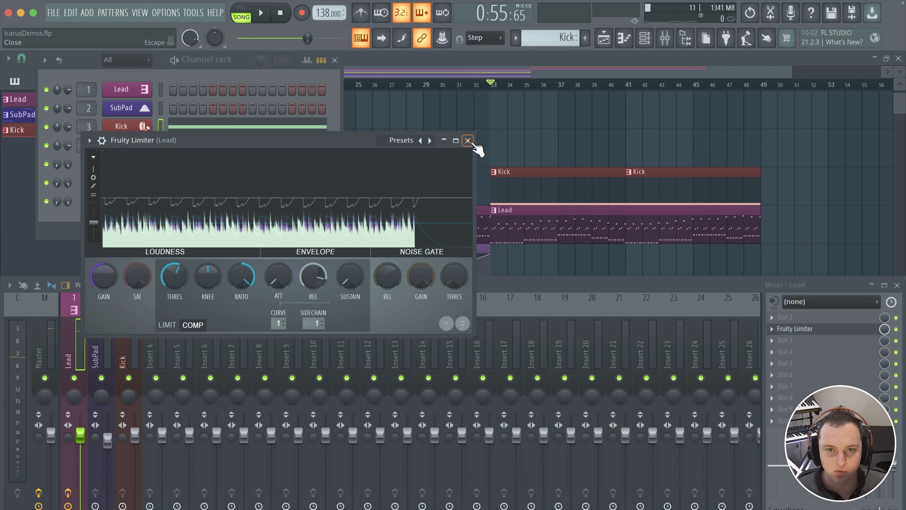
left_click(470, 143)
Audition the transition into the kick section from bar 29, checking the mixer levels and viewing the whole arrangement.
middle_click(451, 138)
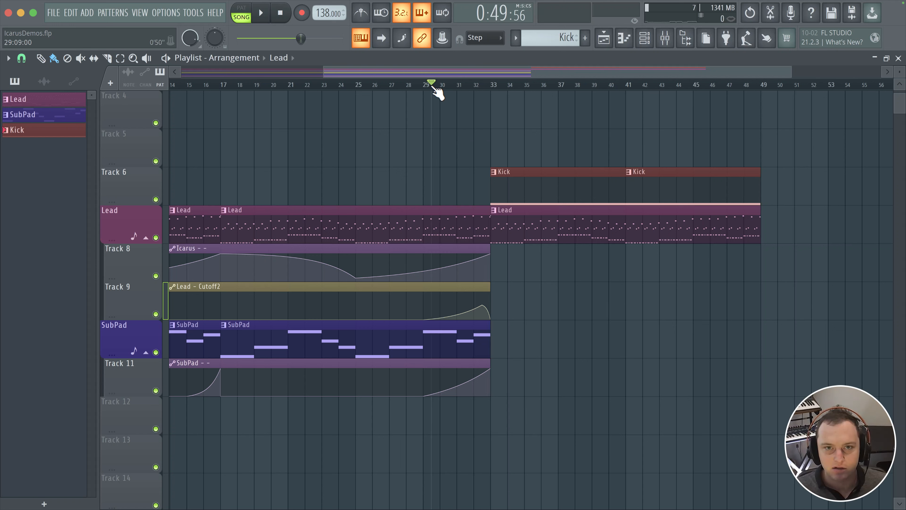
key("space")
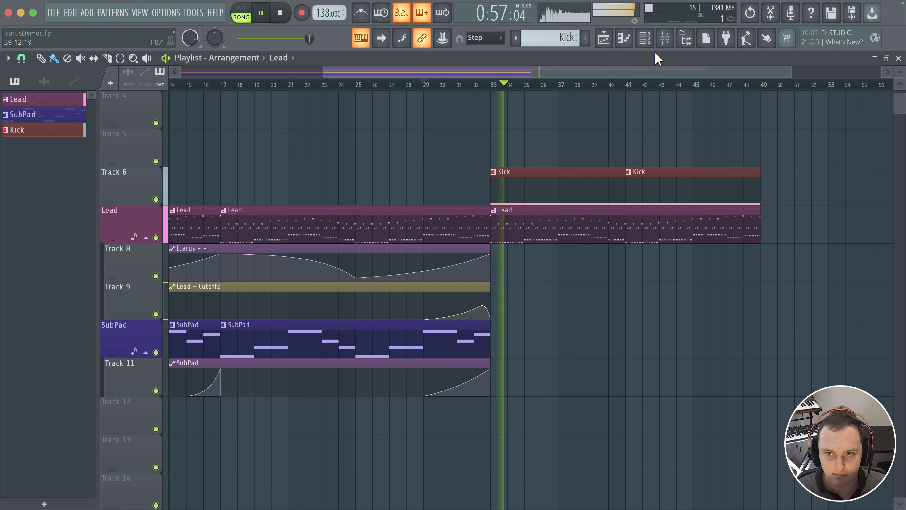
left_click(665, 40)
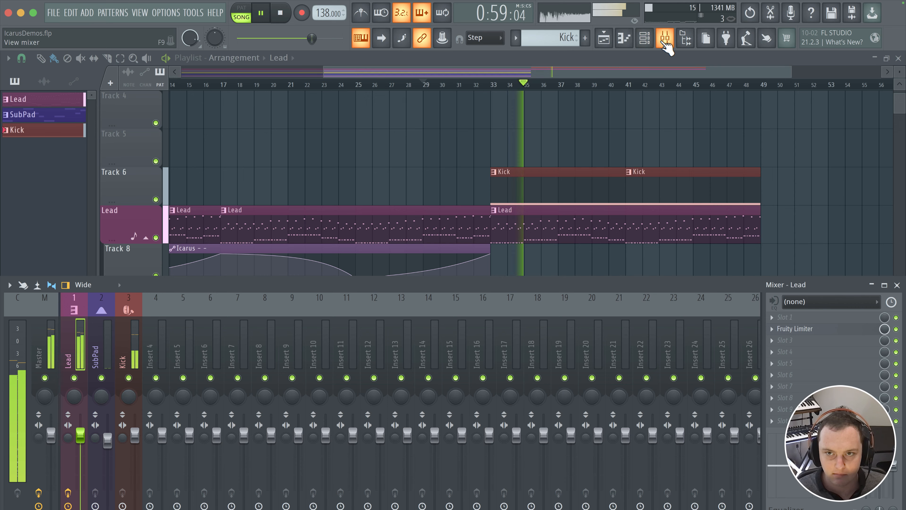
left_click(666, 39)
scroll(455, 178, "left", 5)
scroll(516, 186, "down", 4)
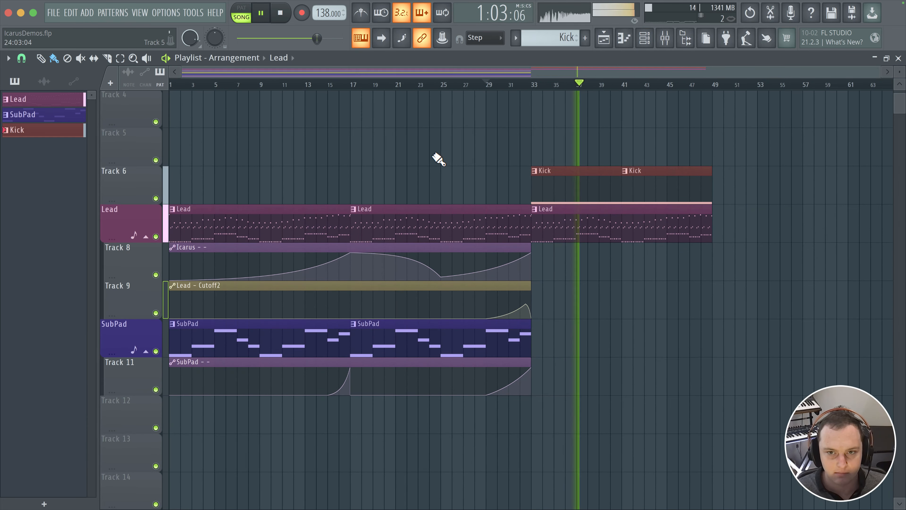
key("space")
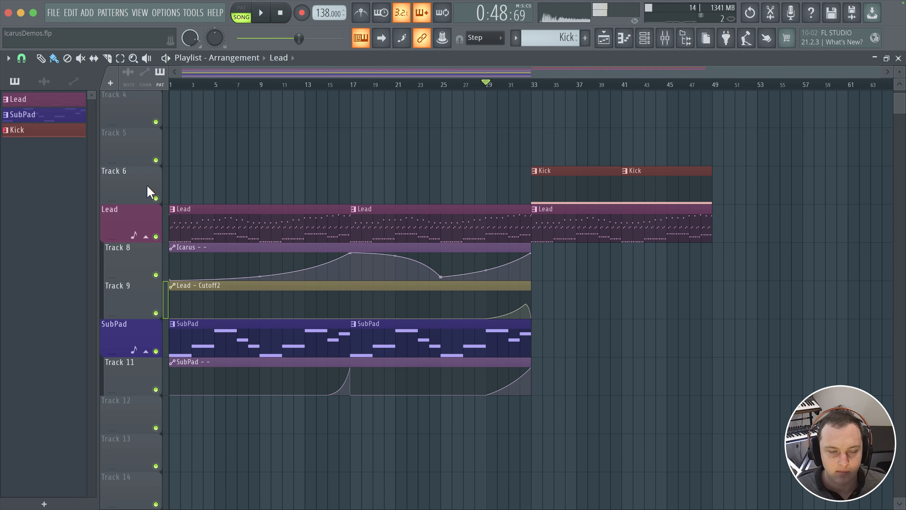
Label and colour playlist track 6 to match the Kick clips it holds.
left_click_drag(150, 193, 148, 172)
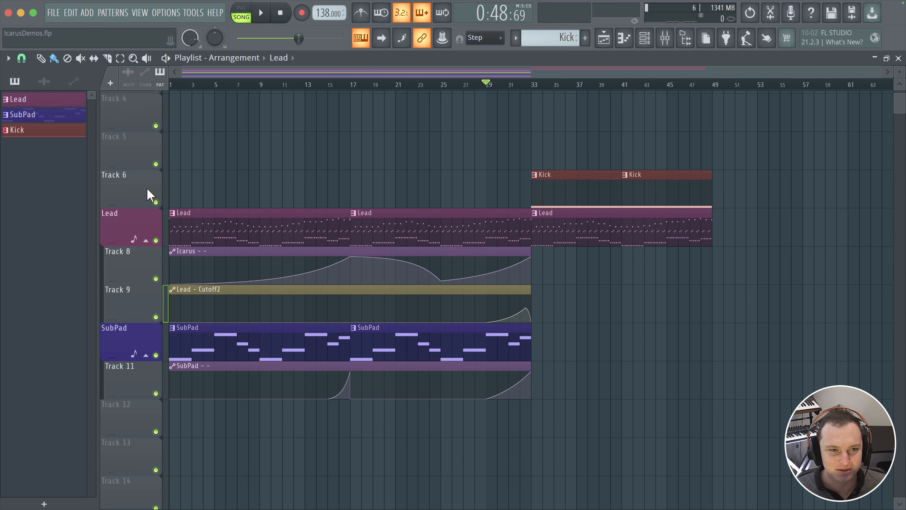
right_click(148, 172)
left_click(172, 214)
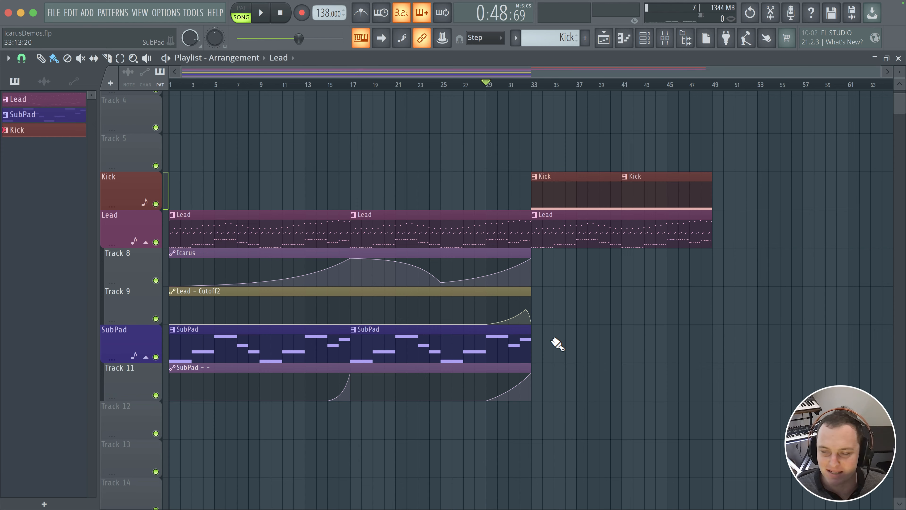
scroll(571, 339, "down", 1)
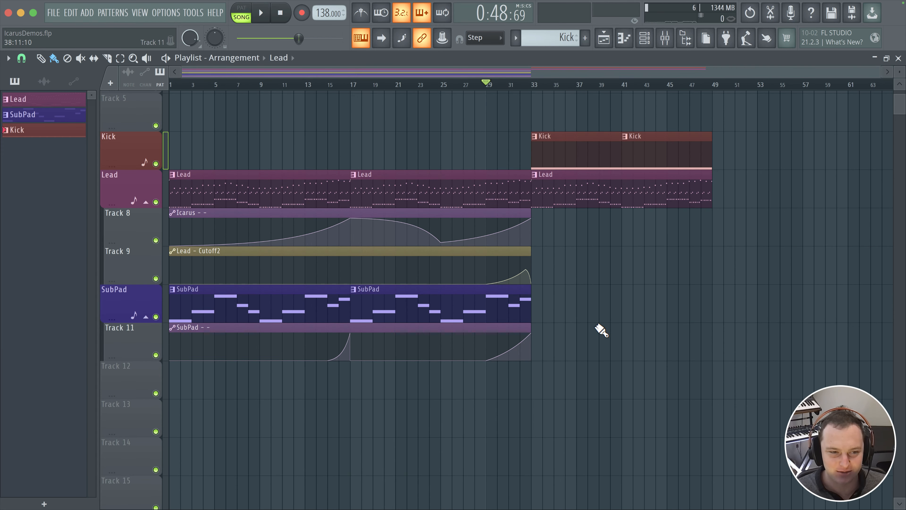